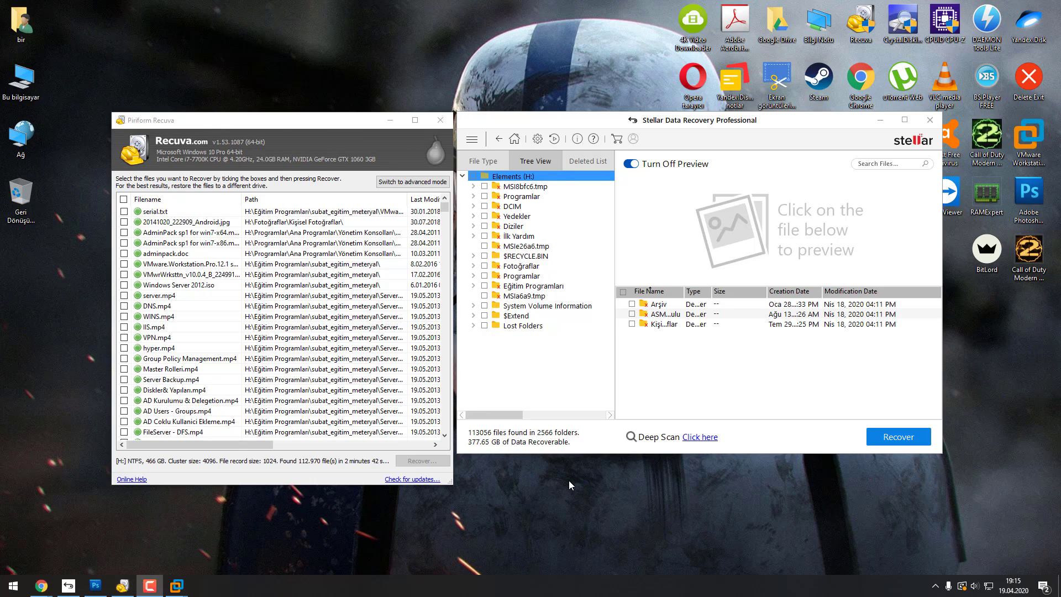
Open the Elements (H:) drive from Bu bilgisayar, examine its contents, and close the window
double_click(31, 99)
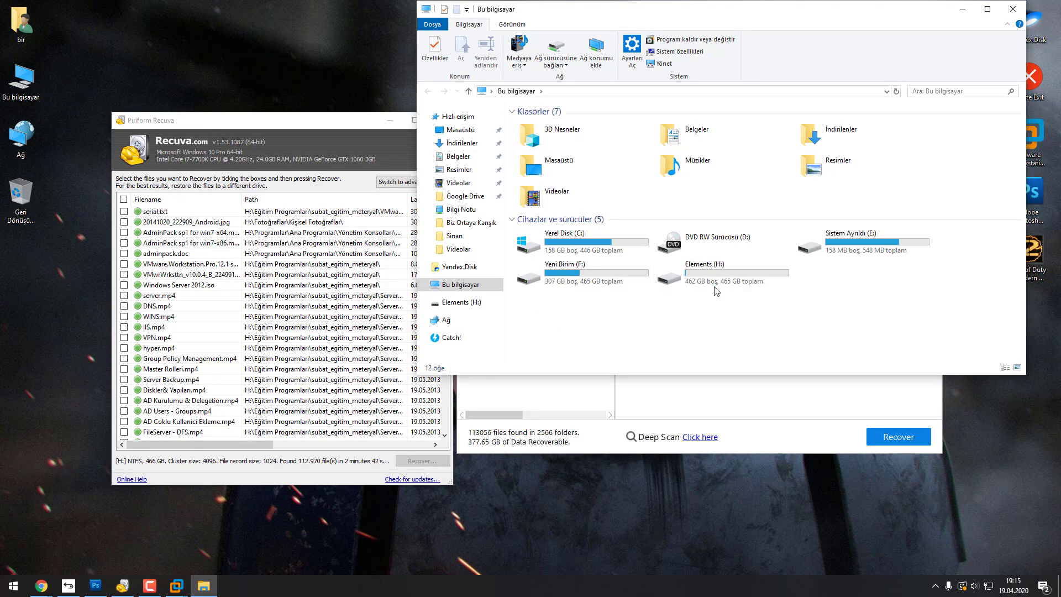
click(1012, 9)
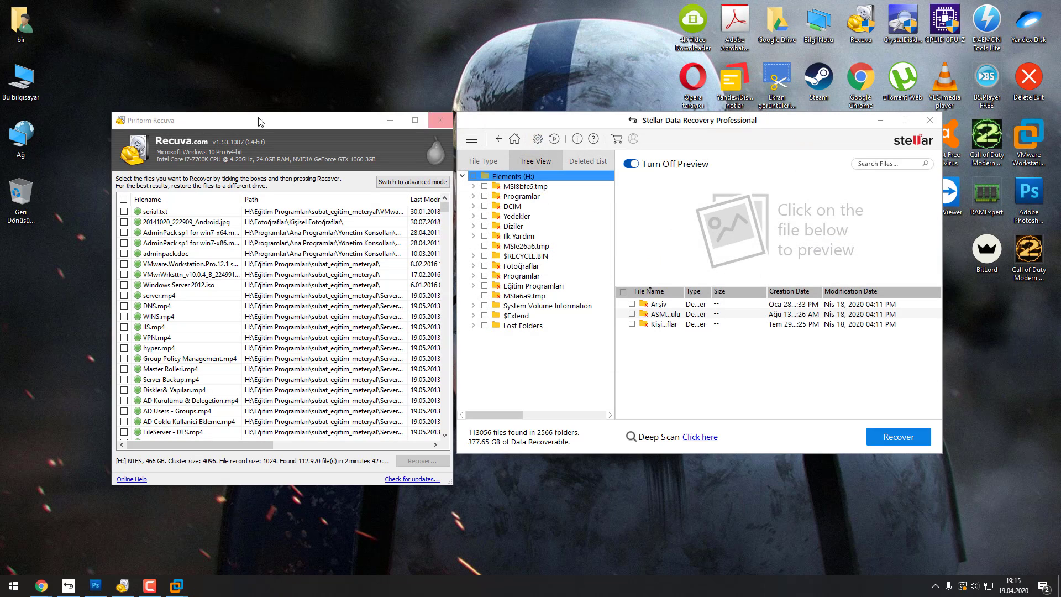
double_click(8, 89)
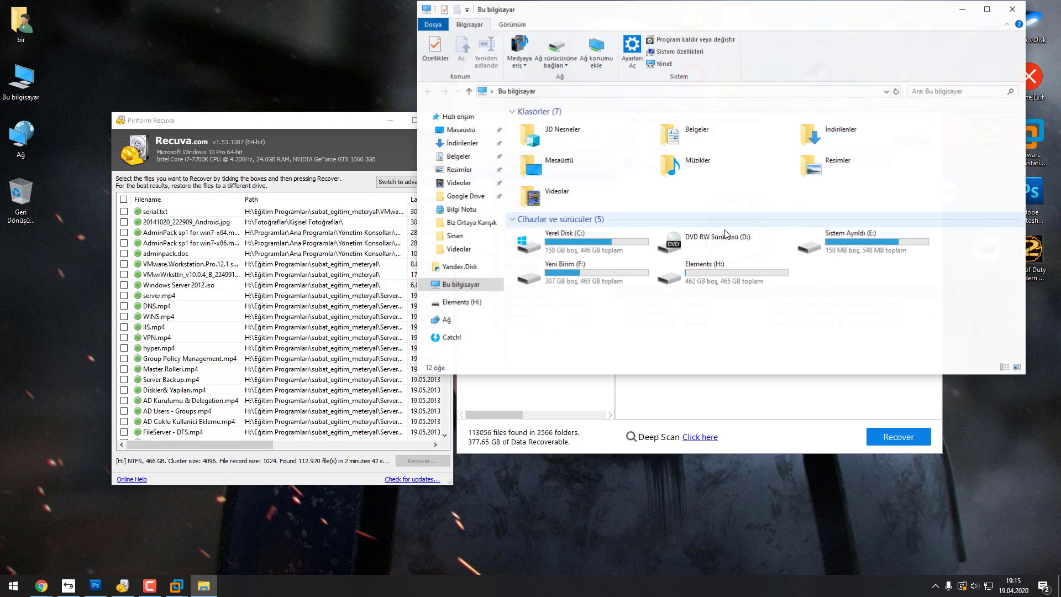
click(704, 277)
double_click(704, 278)
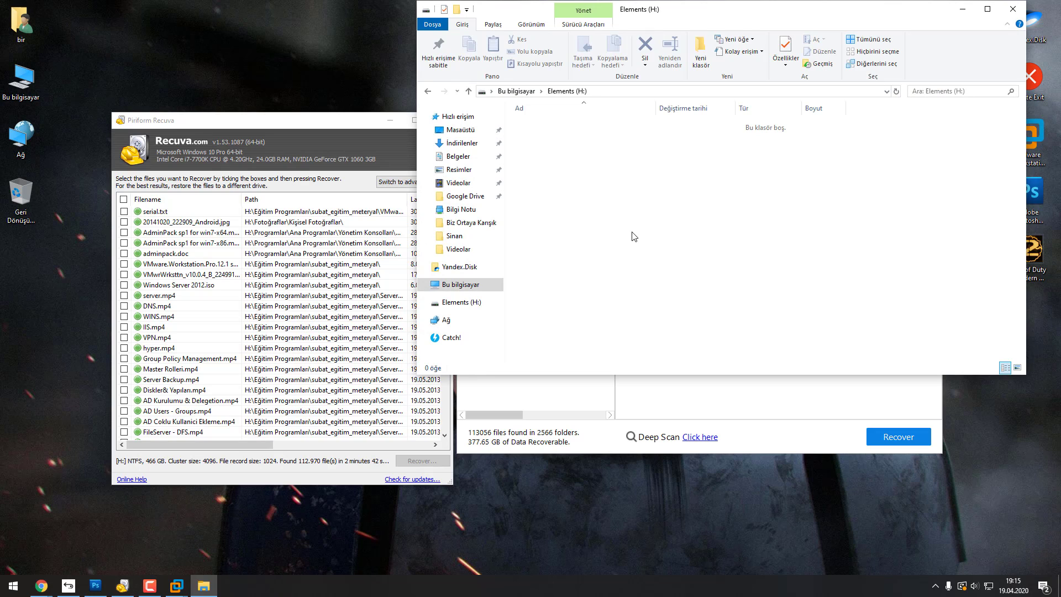
click(1013, 9)
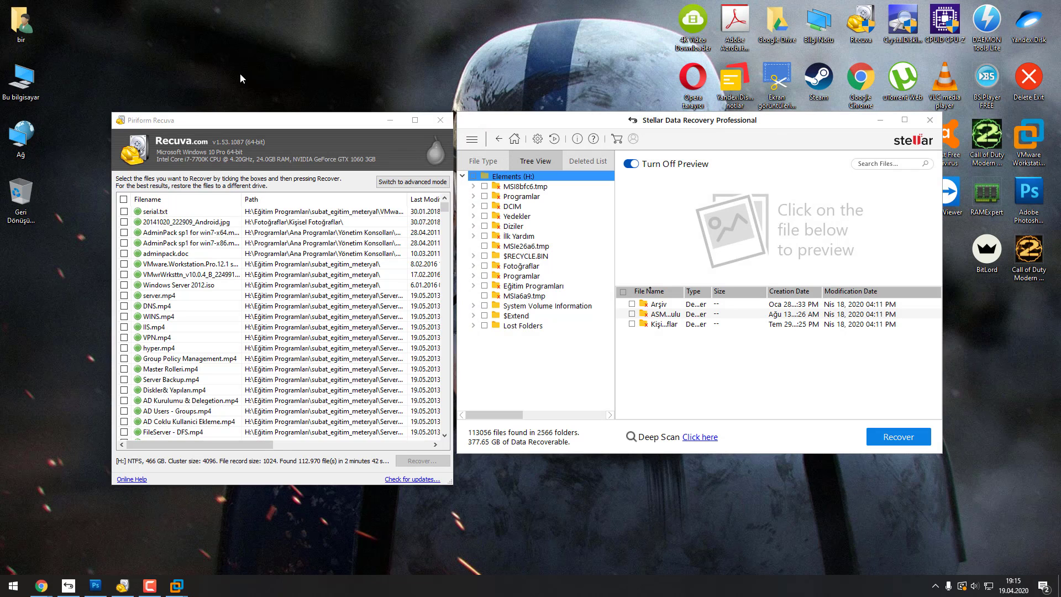
Reopen Bu bilgisayar over the recovery windows and compare the Elements (H:) drive's free space with its folder contents, closing the window when done
double_click(21, 80)
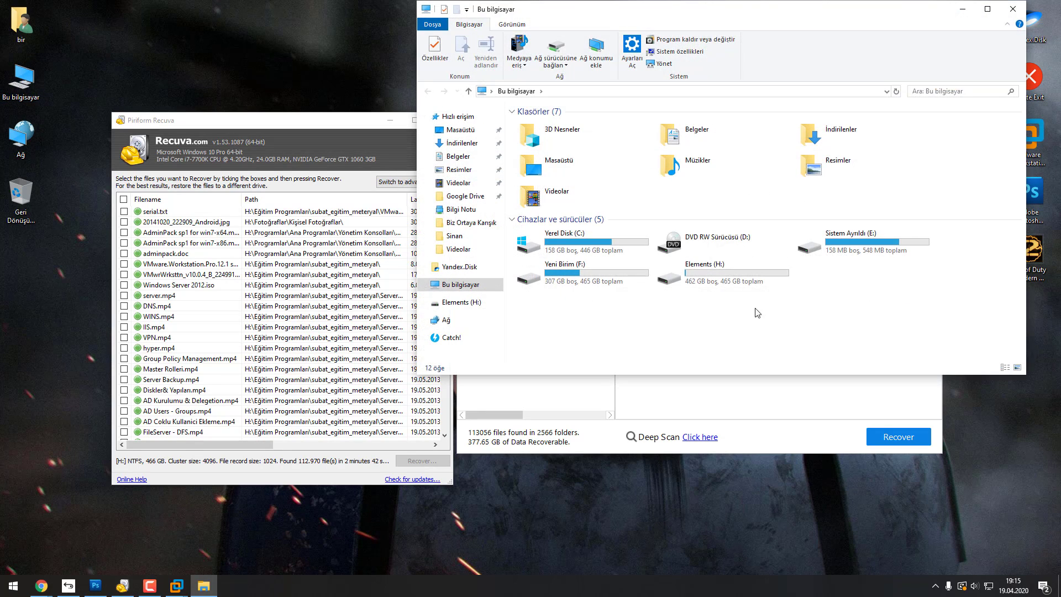
drag(718, 9, 547, 73)
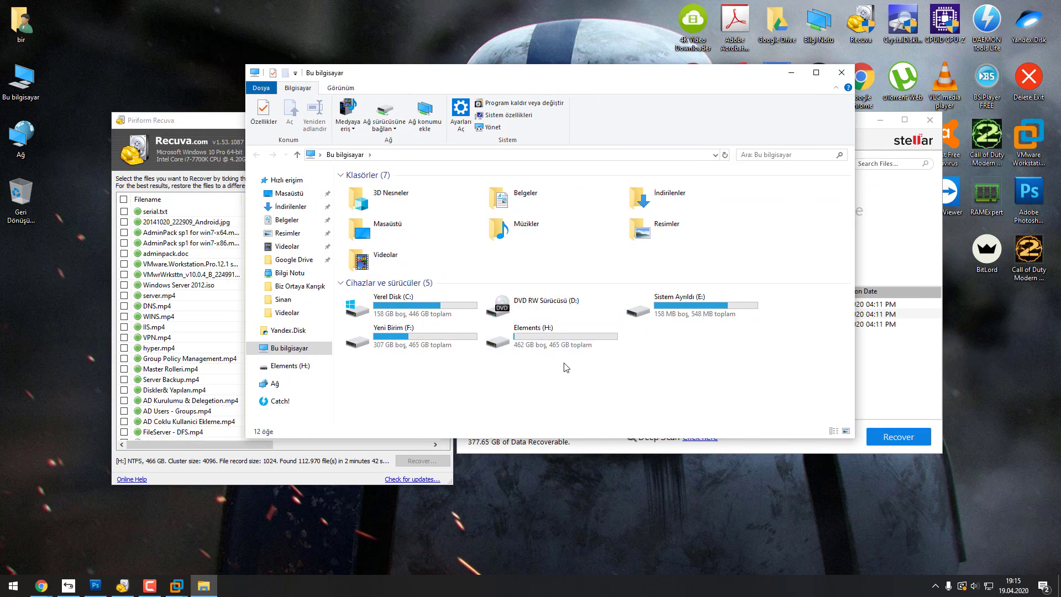
click(554, 342)
double_click(553, 338)
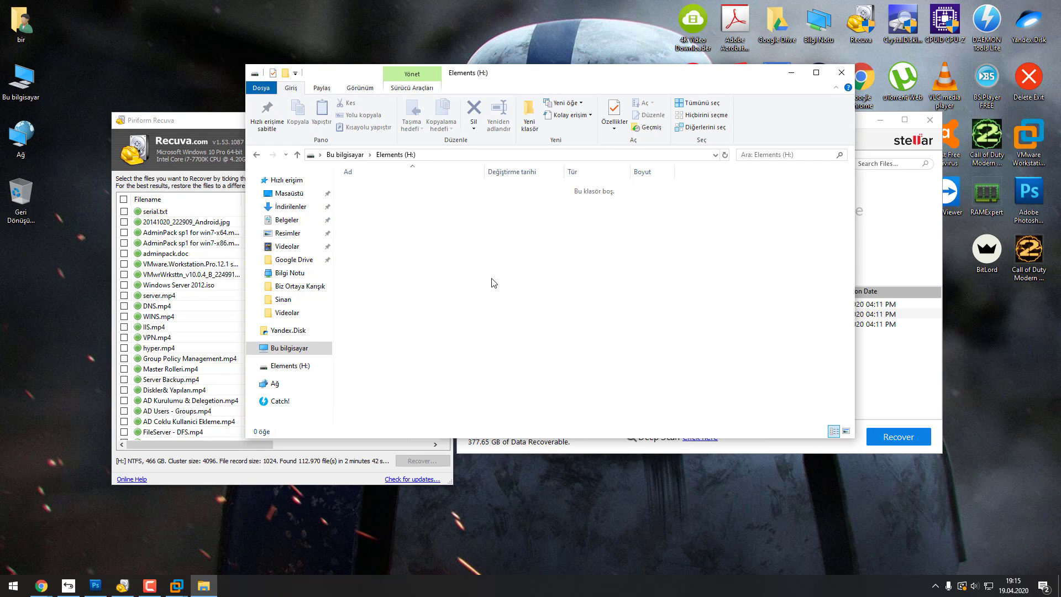
click(256, 155)
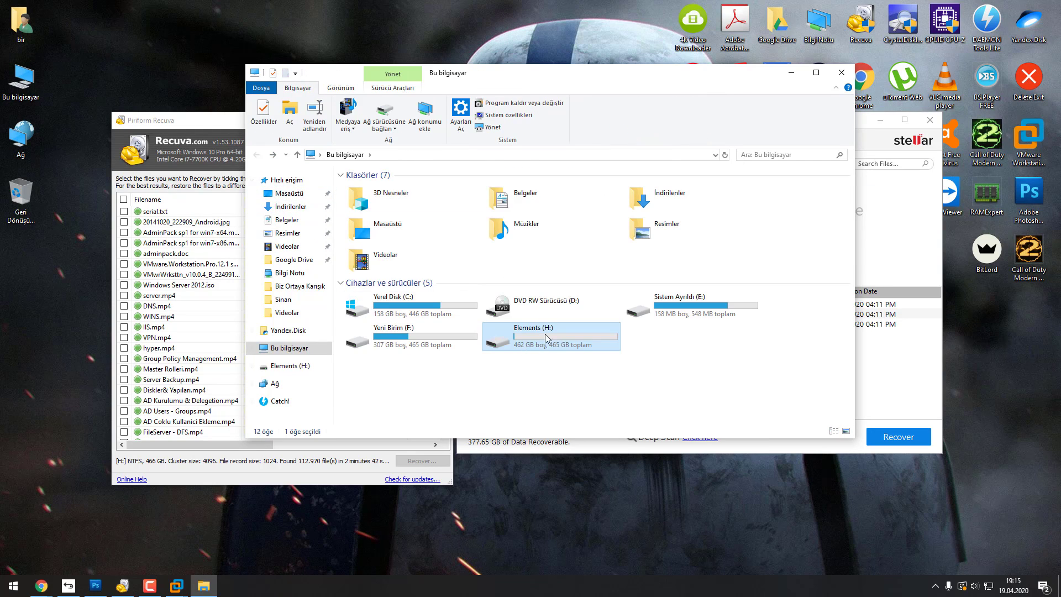
double_click(542, 338)
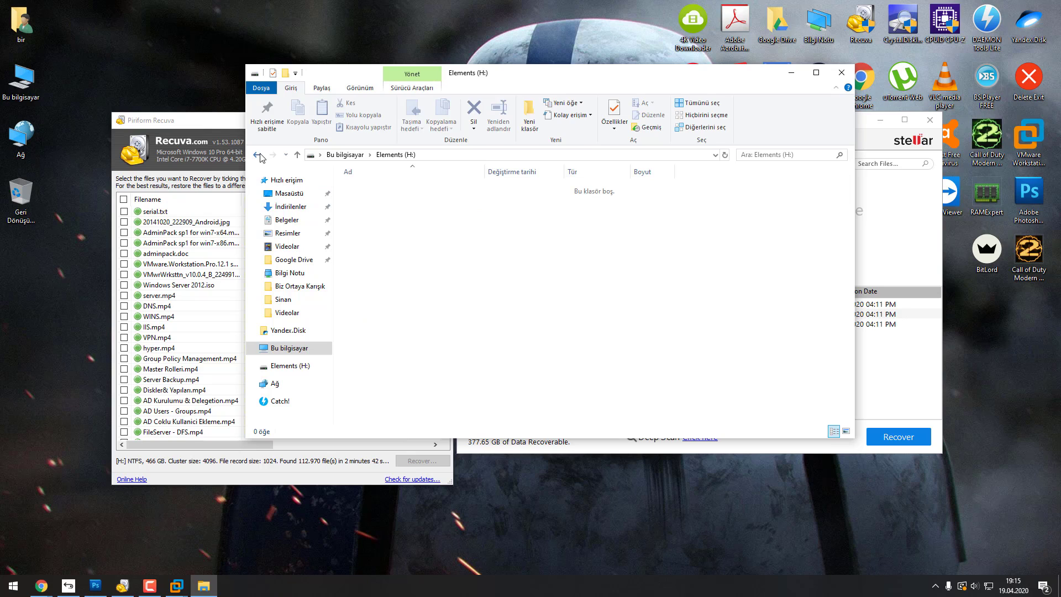
key(alt+Left)
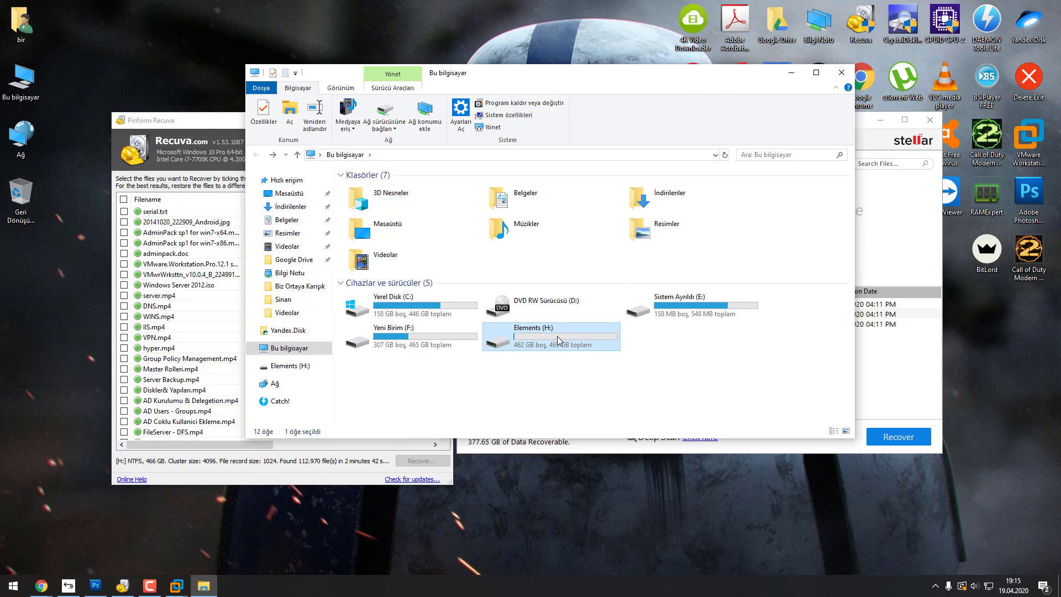
double_click(558, 340)
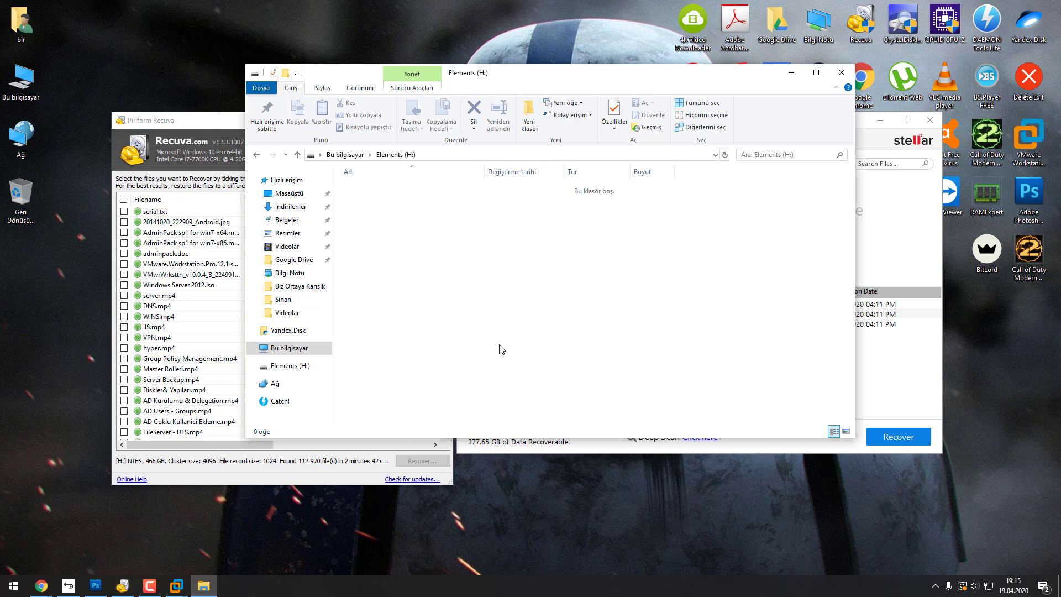
click(257, 155)
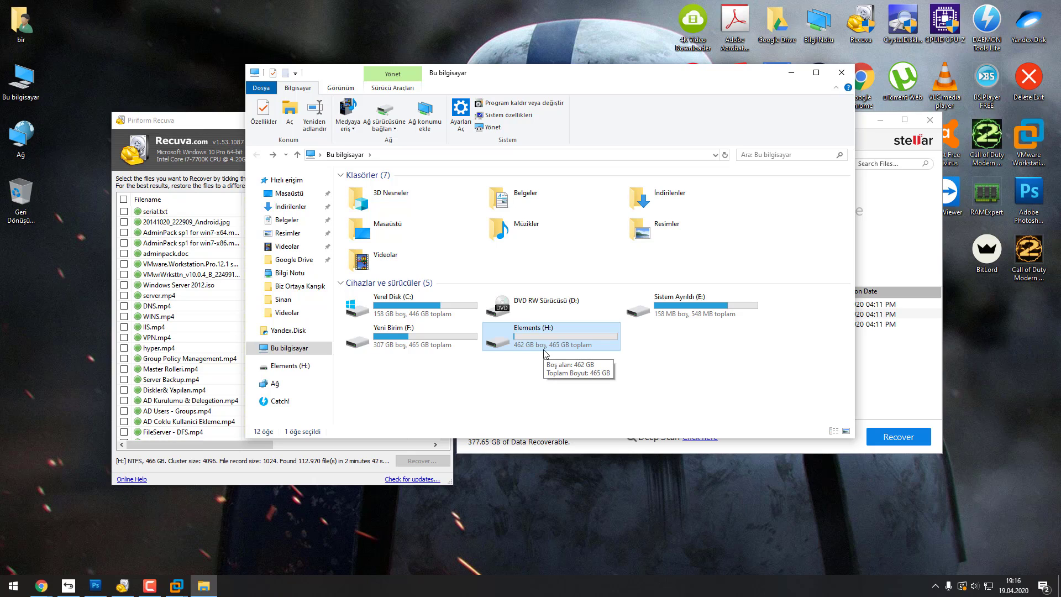
double_click(526, 336)
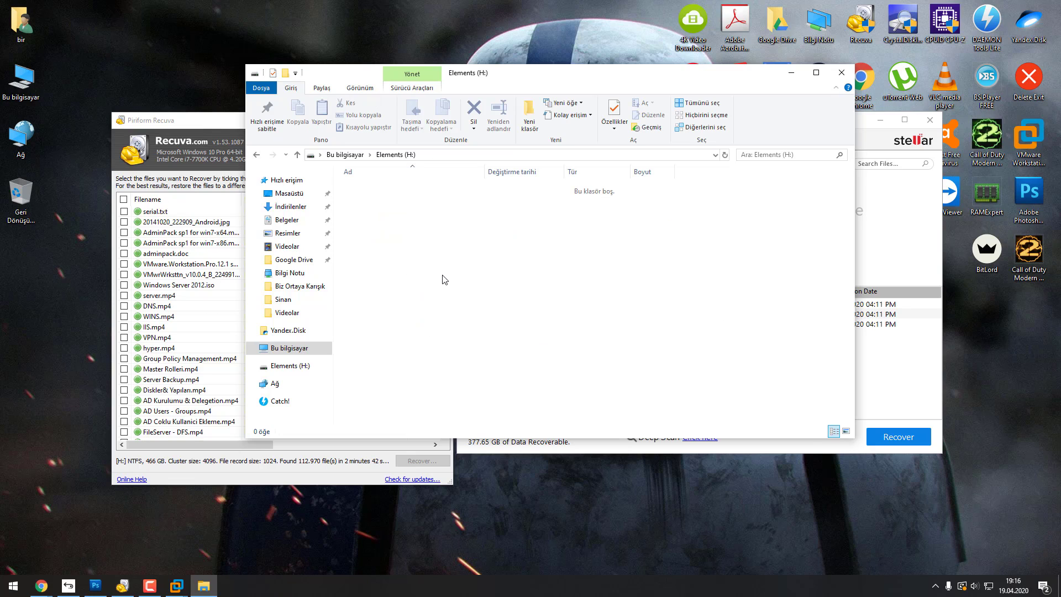
click(256, 155)
click(840, 72)
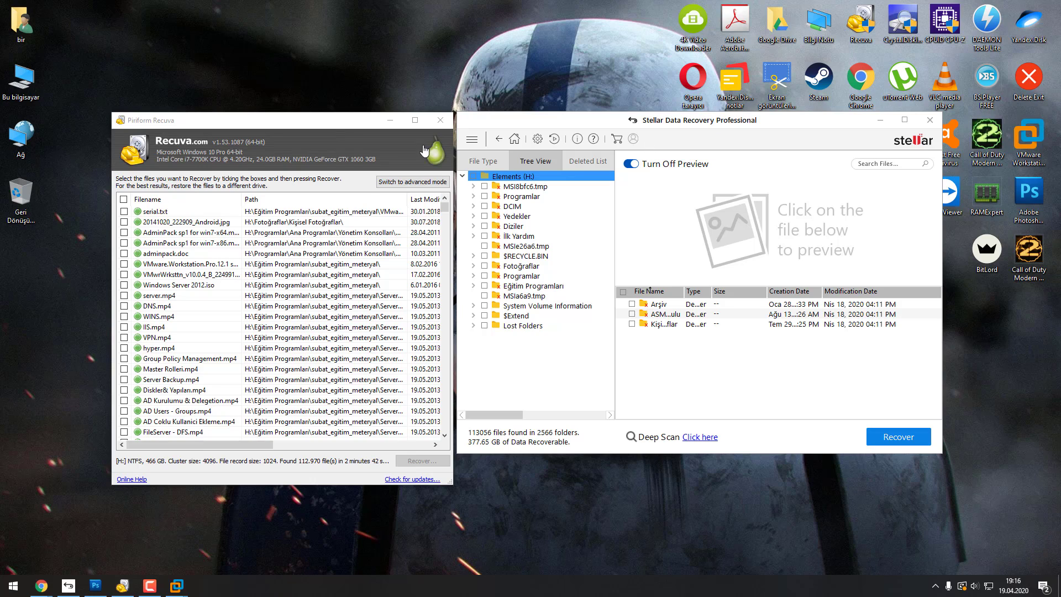
click(333, 125)
click(514, 120)
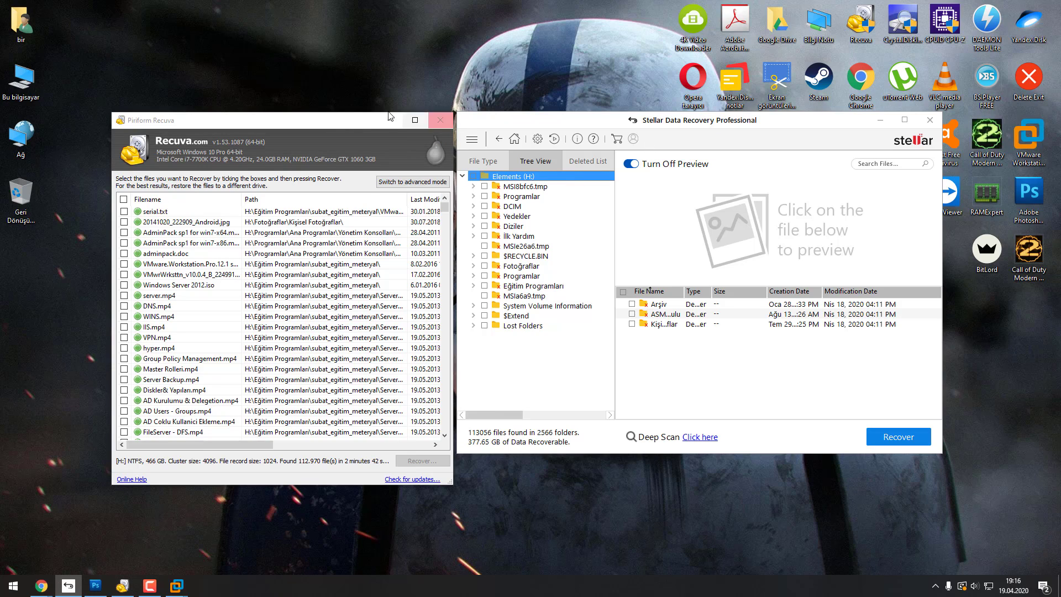
click(323, 126)
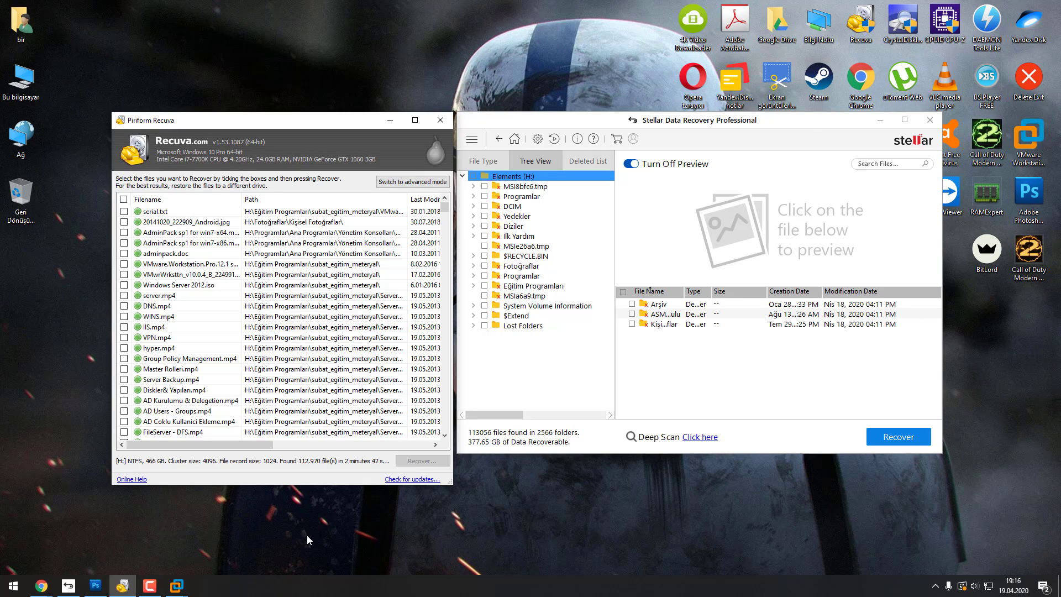
Switch to the VMware virtual machine and search Google for "recuva" in its browser
click(176, 586)
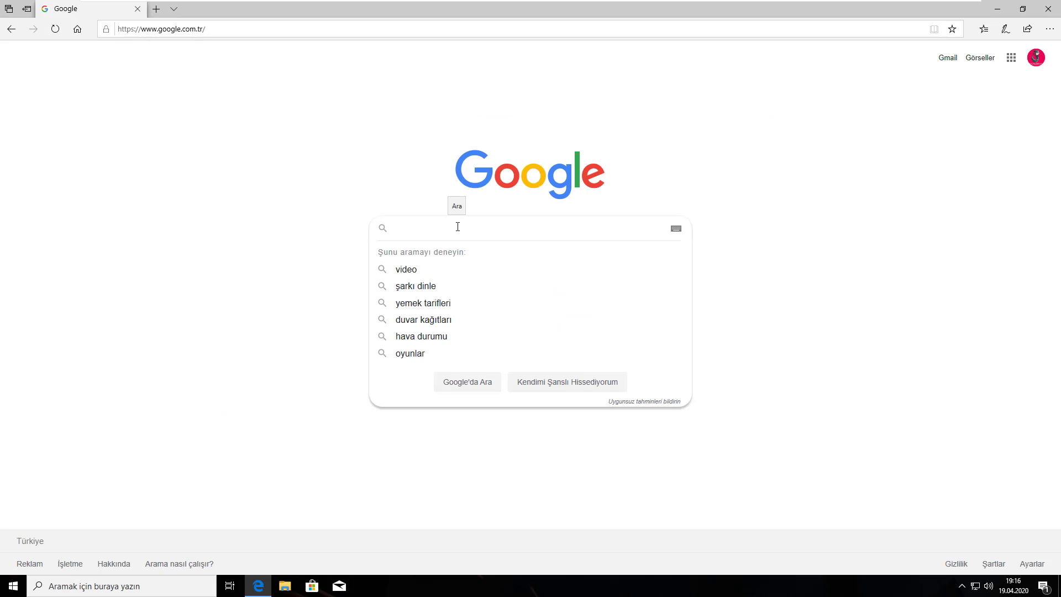
click(164, 214)
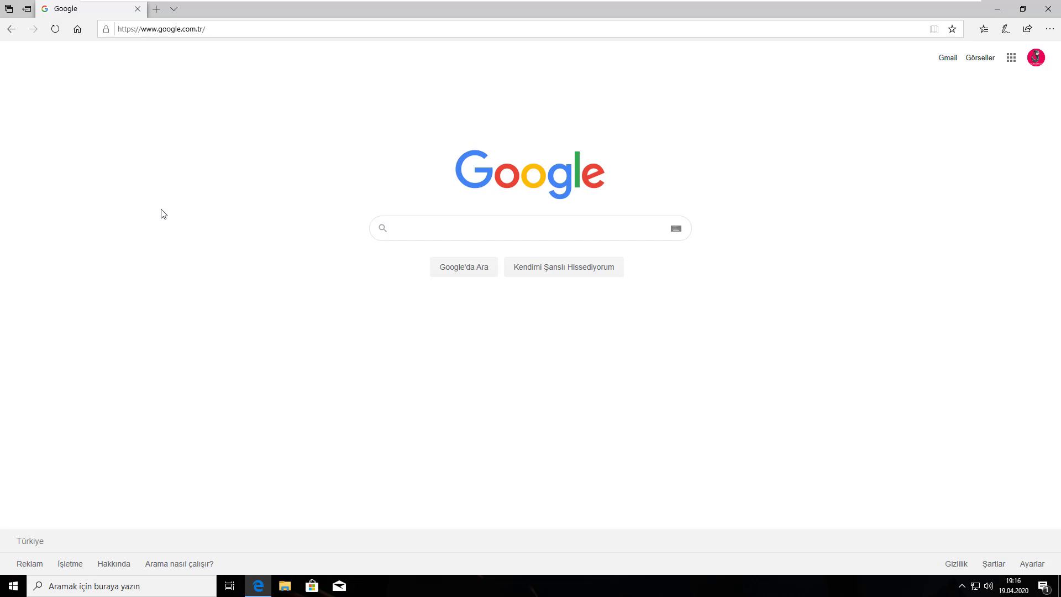
text(recuva)
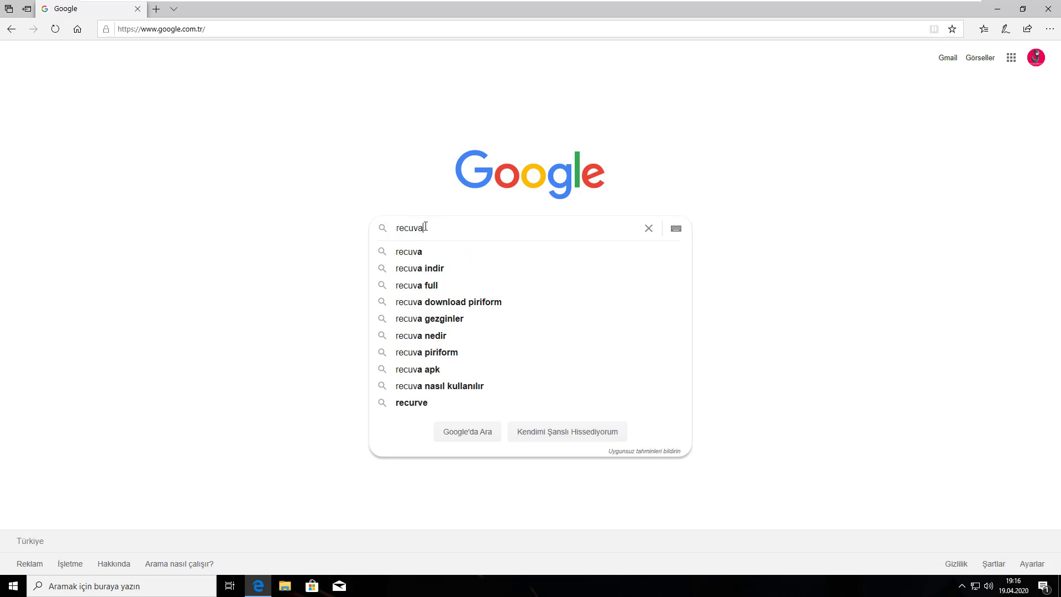
key(Return)
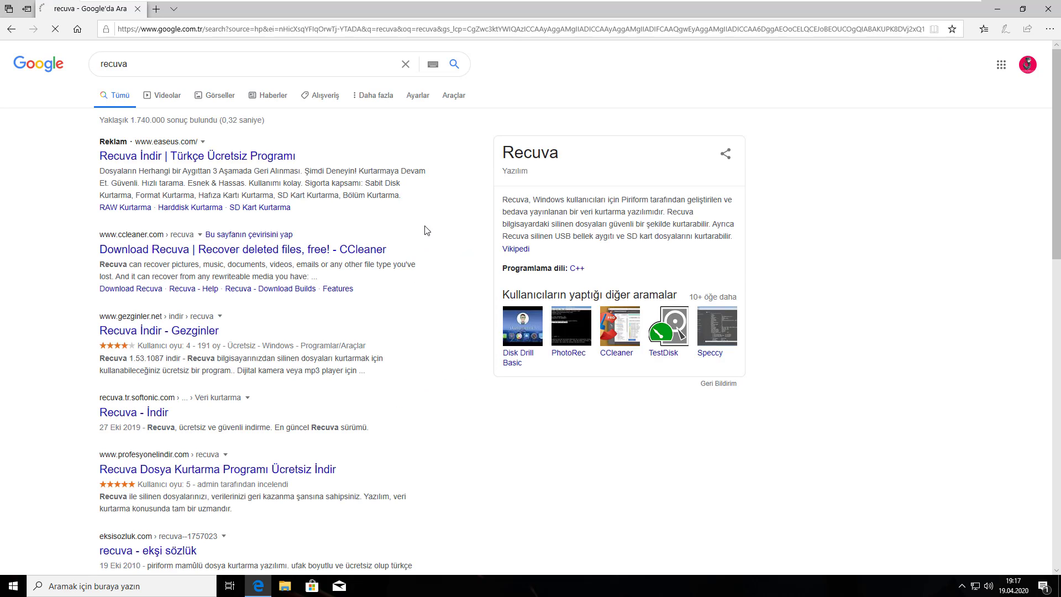
Download Recuva 1.53.1087 from the Gezginler search result and run rcsetup153.exe
click(170, 334)
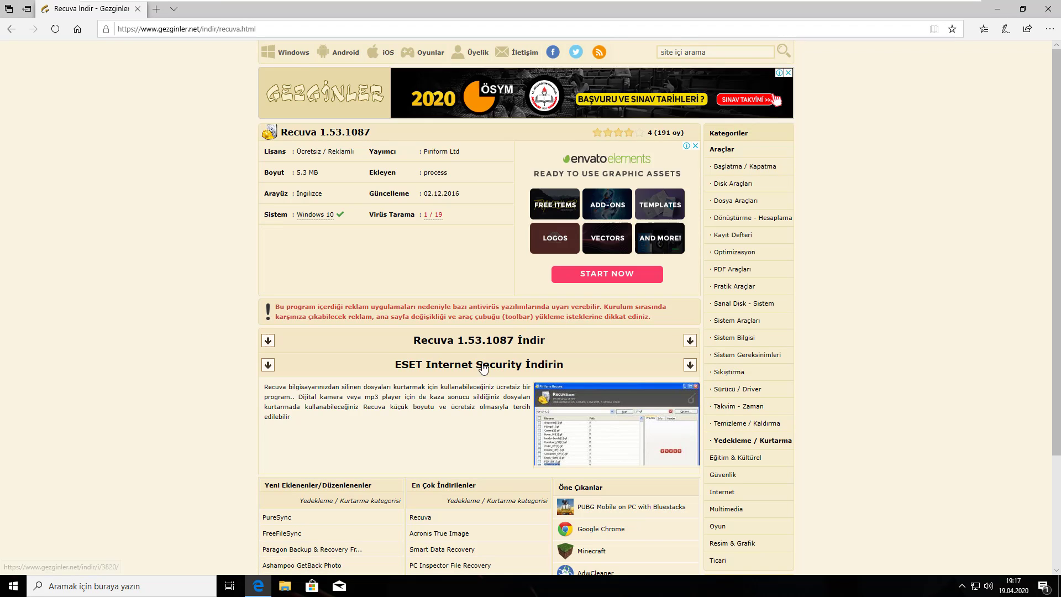
click(473, 342)
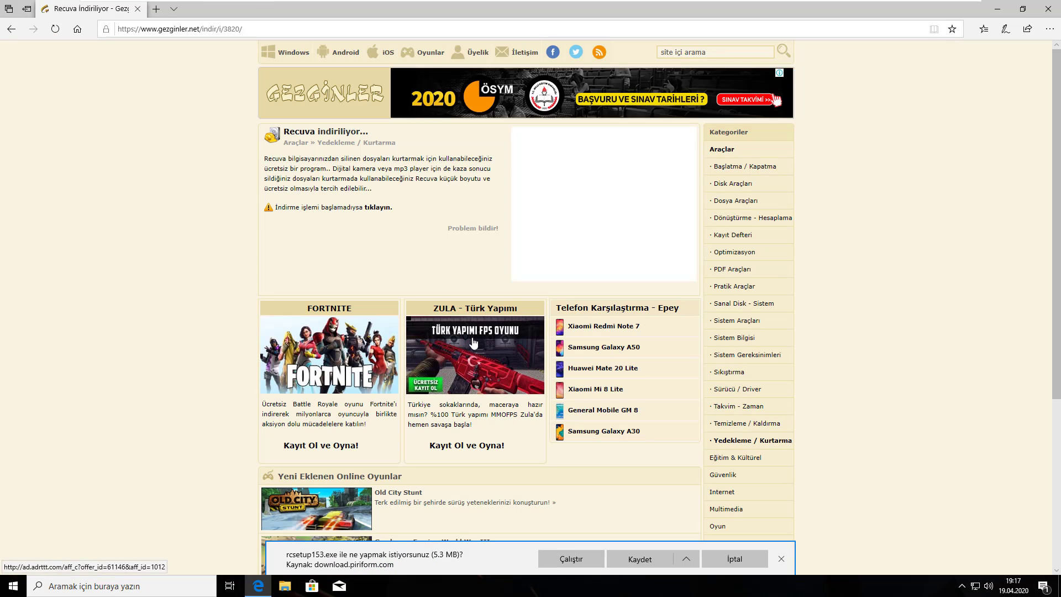
click(571, 557)
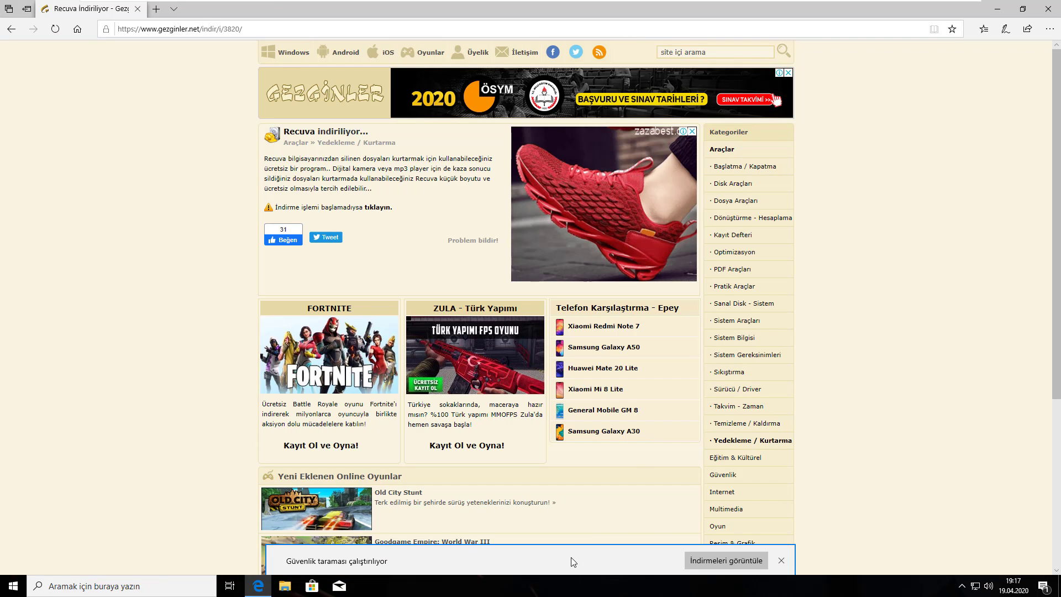
Allow the Recuva installer to make changes, install Recuva v1.53 with the default options, and close the setup and the Chrome window
click(997, 9)
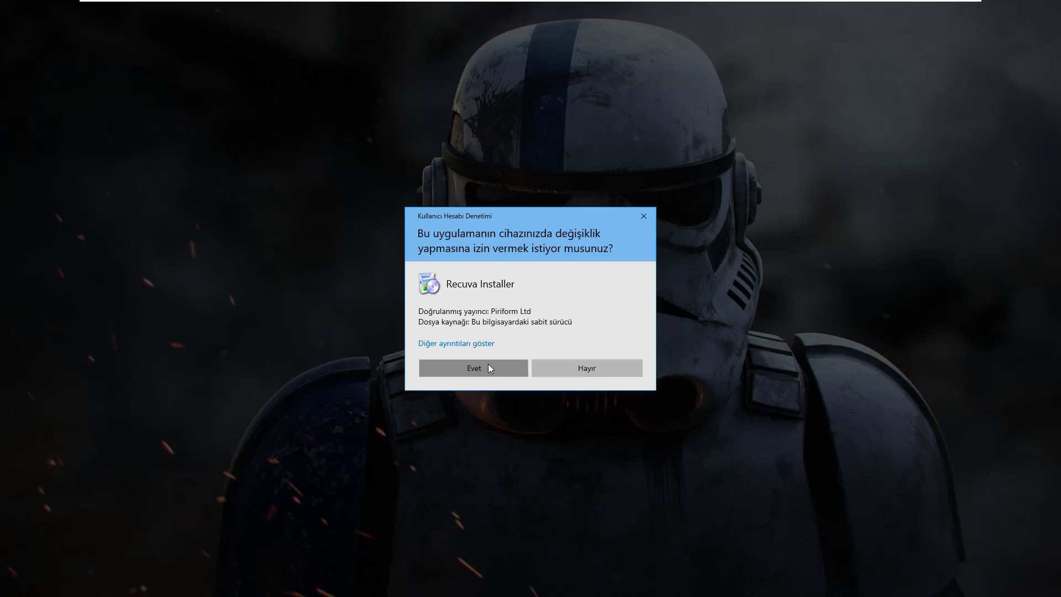
click(489, 366)
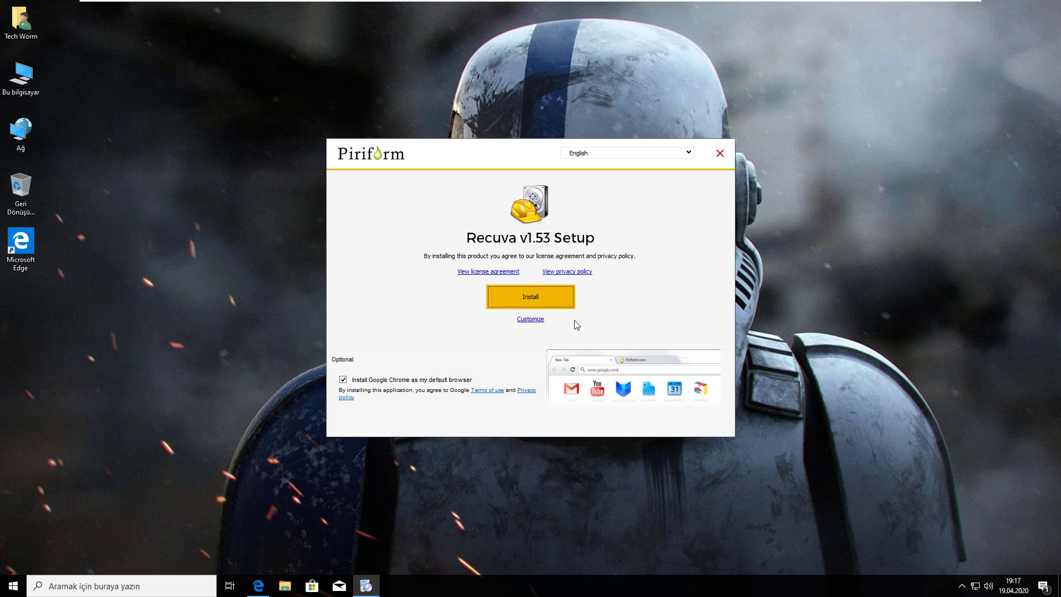
click(537, 297)
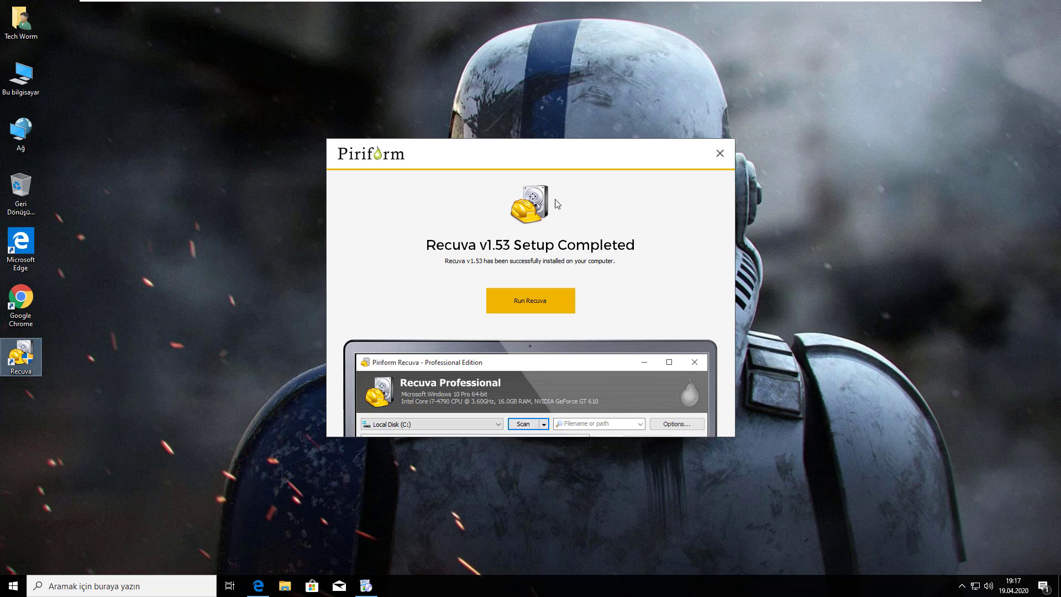
click(720, 153)
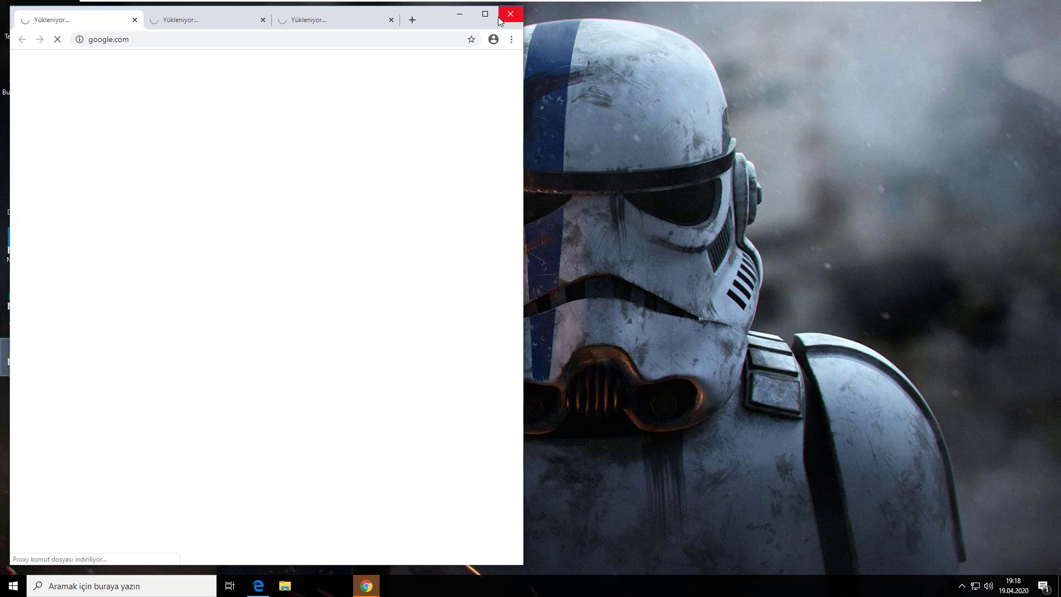
click(506, 17)
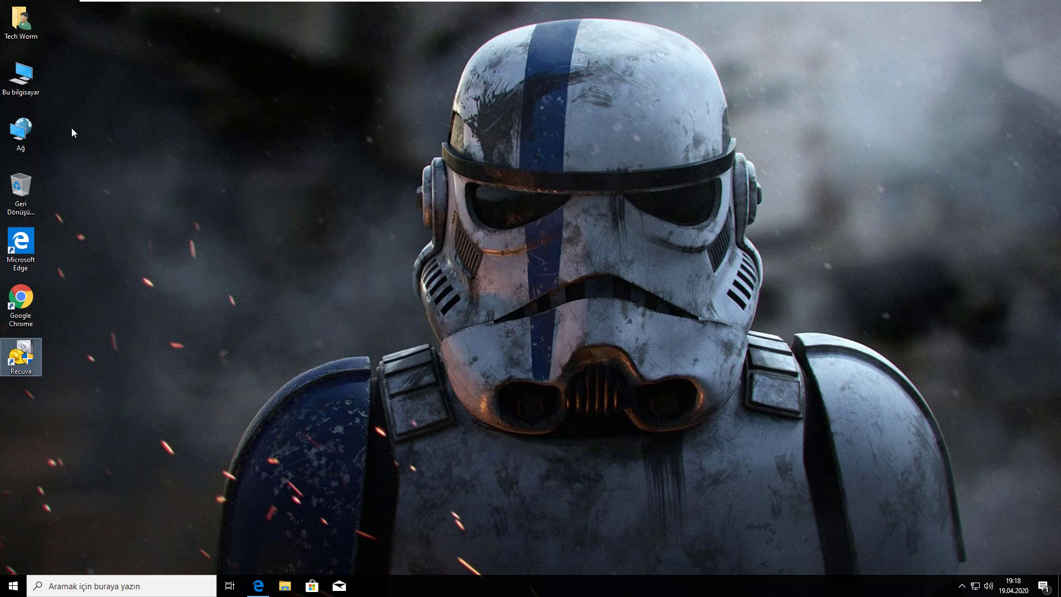
Launch Recuva from the desktop with permission to make changes and accept All Files as the wizard's file type
double_click(22, 347)
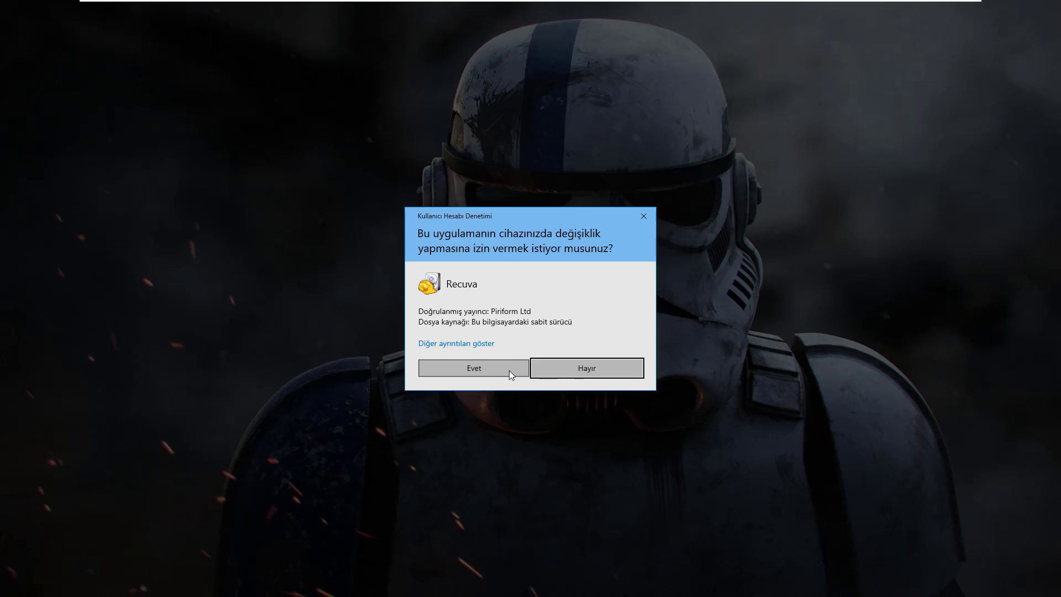
click(509, 370)
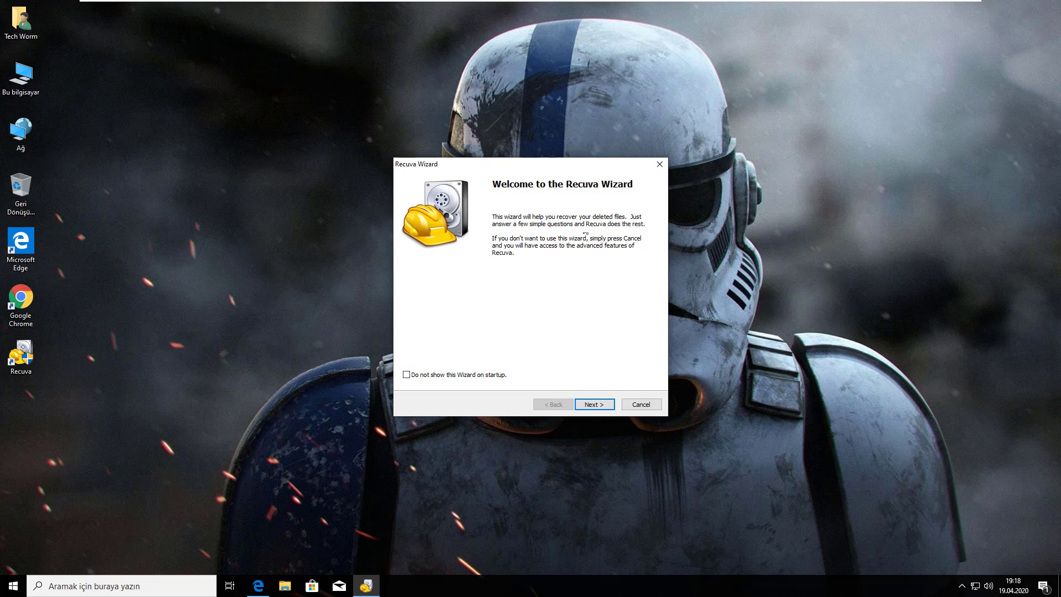
click(590, 404)
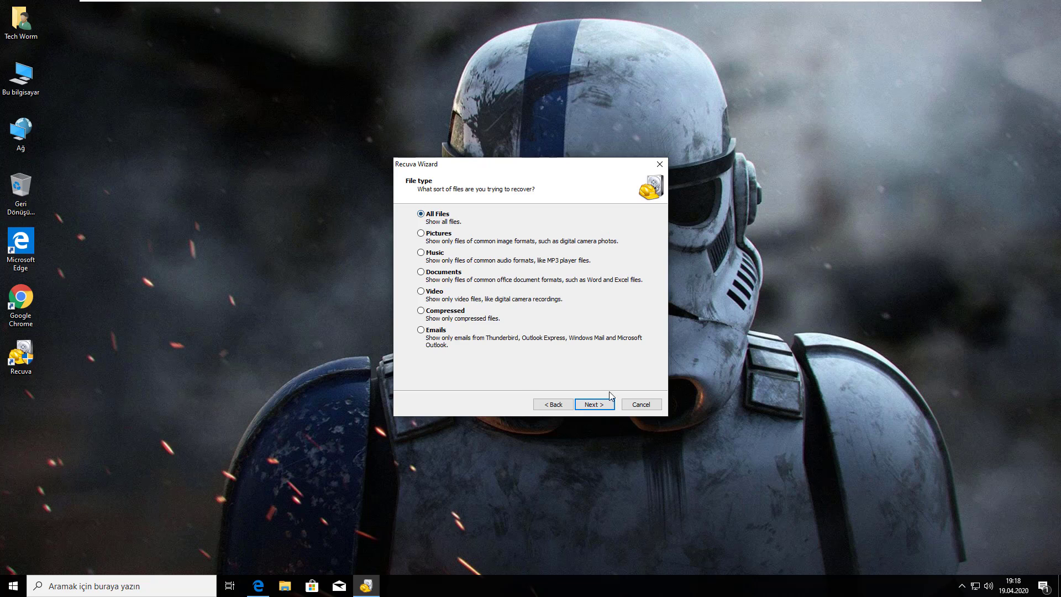
click(606, 409)
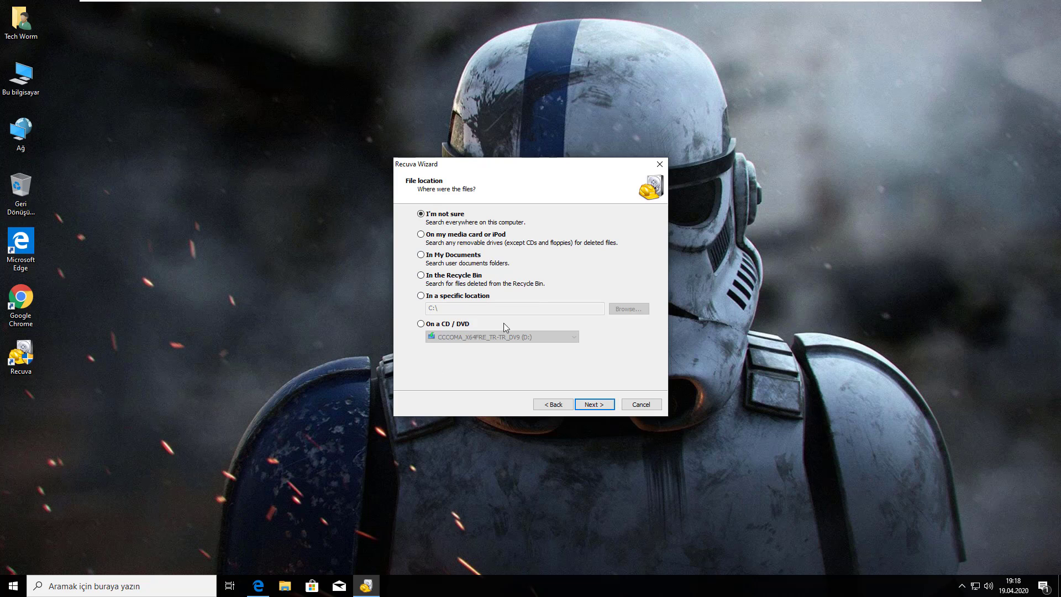
Choose the specific location C:\ as the place to search for deleted files and continue the wizard
click(450, 298)
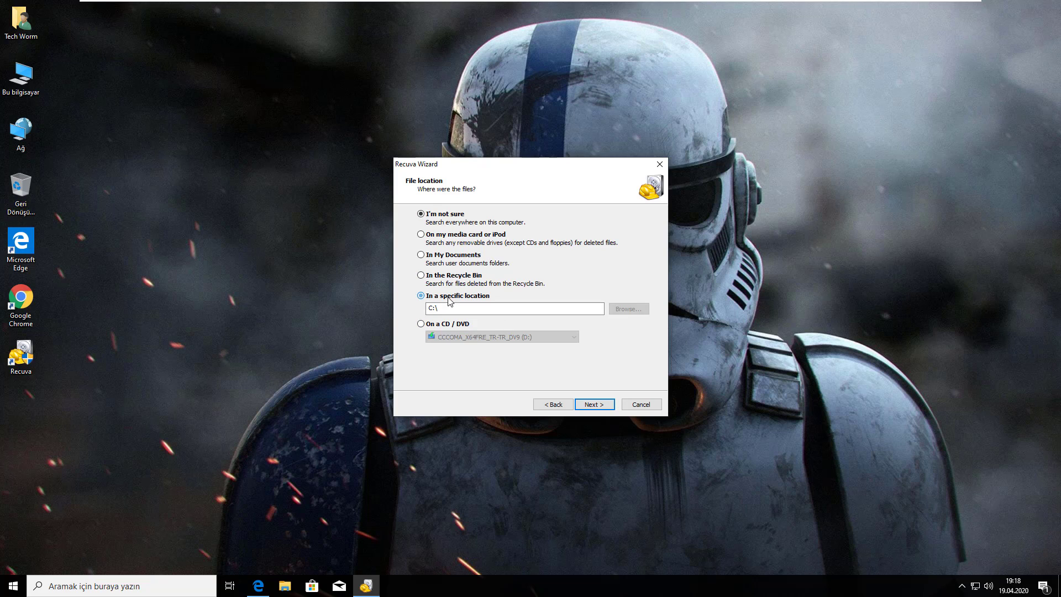
double_click(503, 307)
double_click(447, 311)
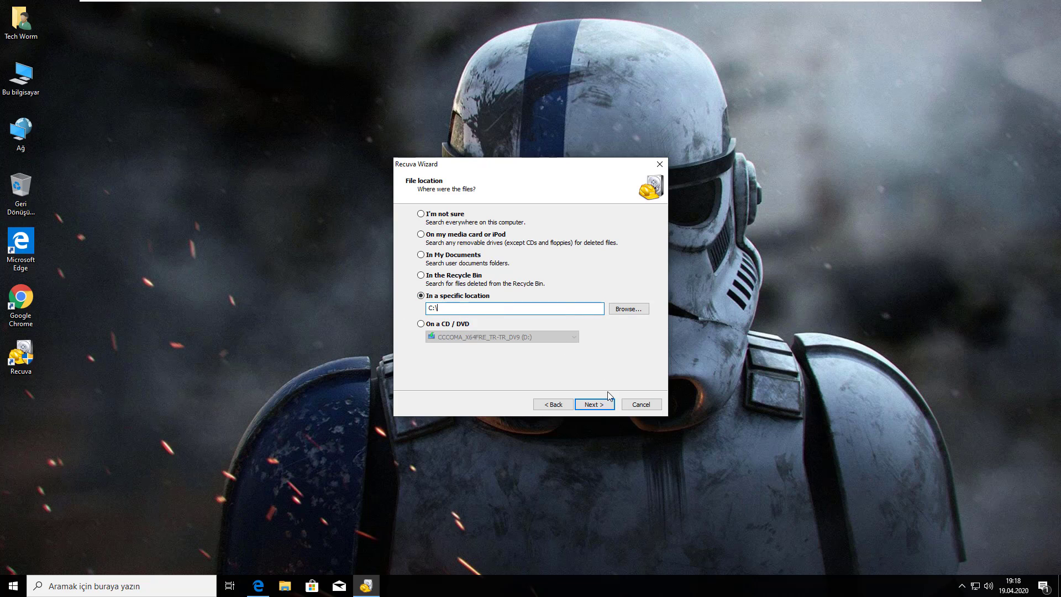
click(600, 409)
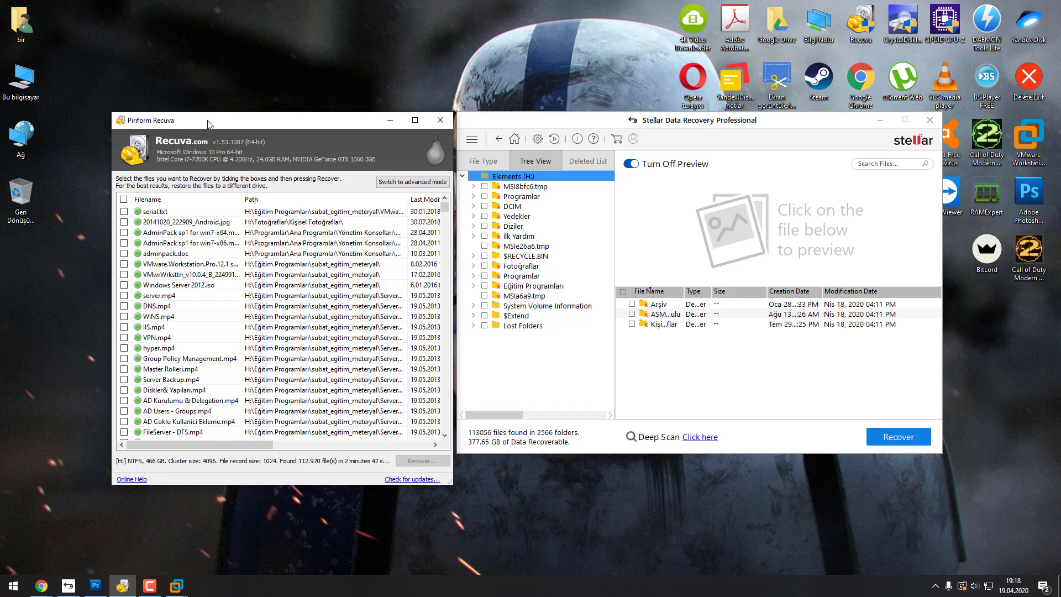
Minimise Stellar Data Recovery, select all the files found on drive H: in Recuva, and start recovering them
click(880, 121)
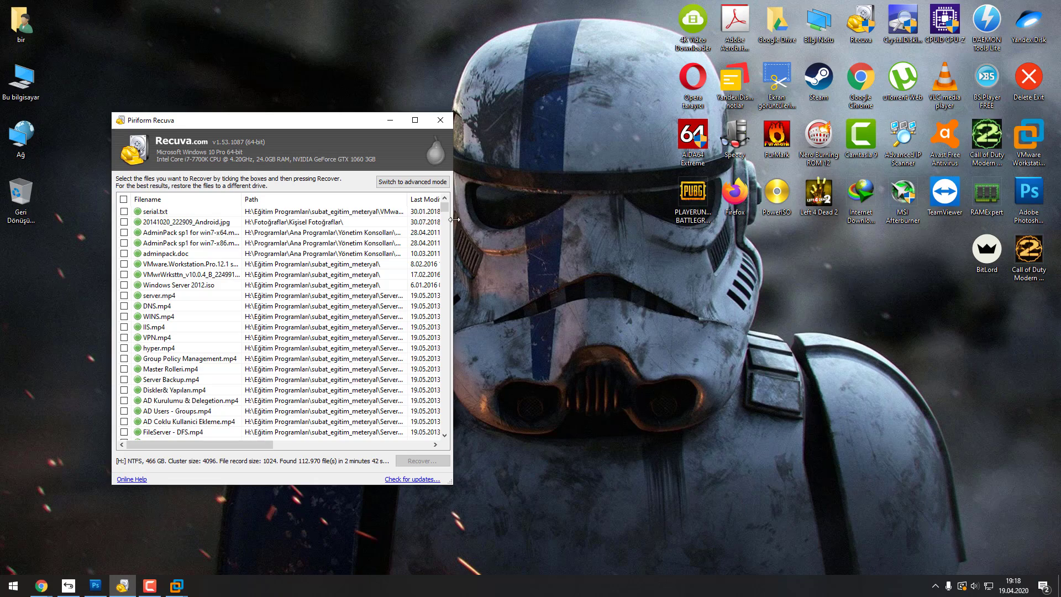
mouse_move(448, 210)
mouse_down()
mouse_move(448, 221)
mouse_move(448, 208)
mouse_up()
click(124, 200)
click(410, 462)
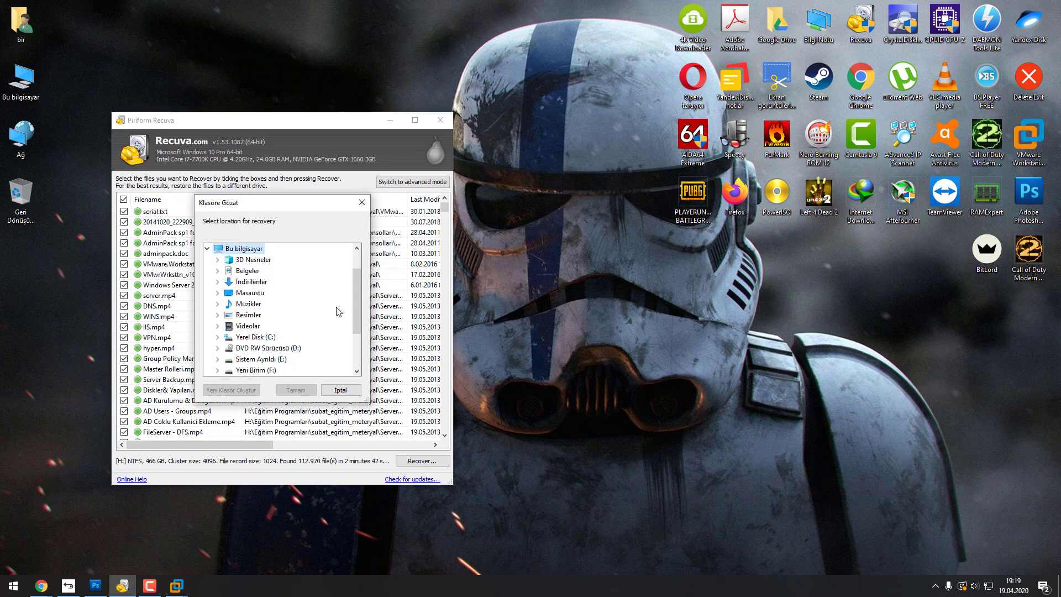
right_click(33, 286)
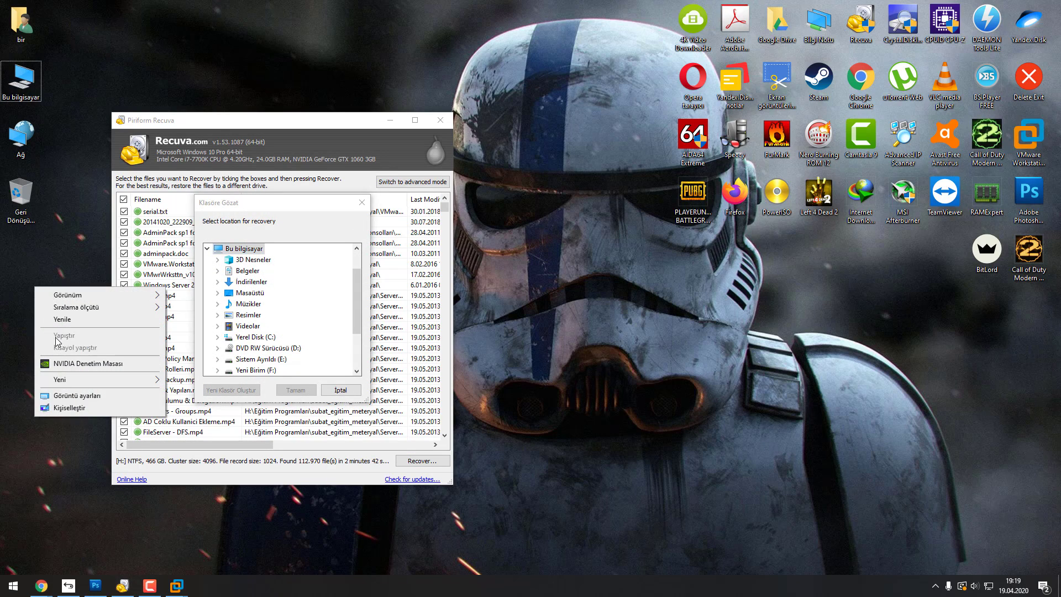
click(194, 348)
click(324, 292)
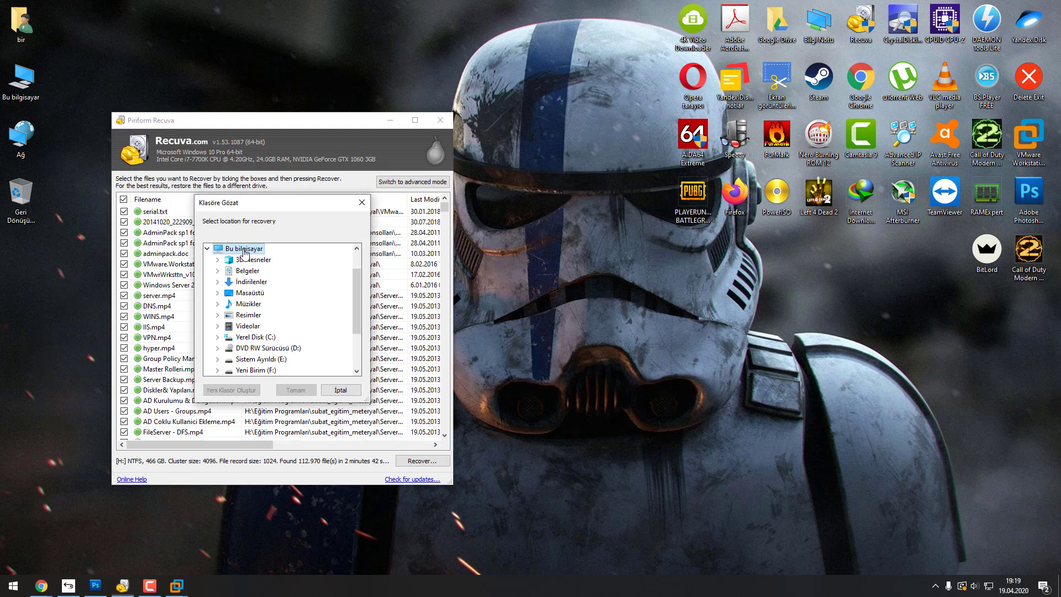
Select Masaüstü in the recovery location tree and create a new desktop folder named kurtarma
click(257, 293)
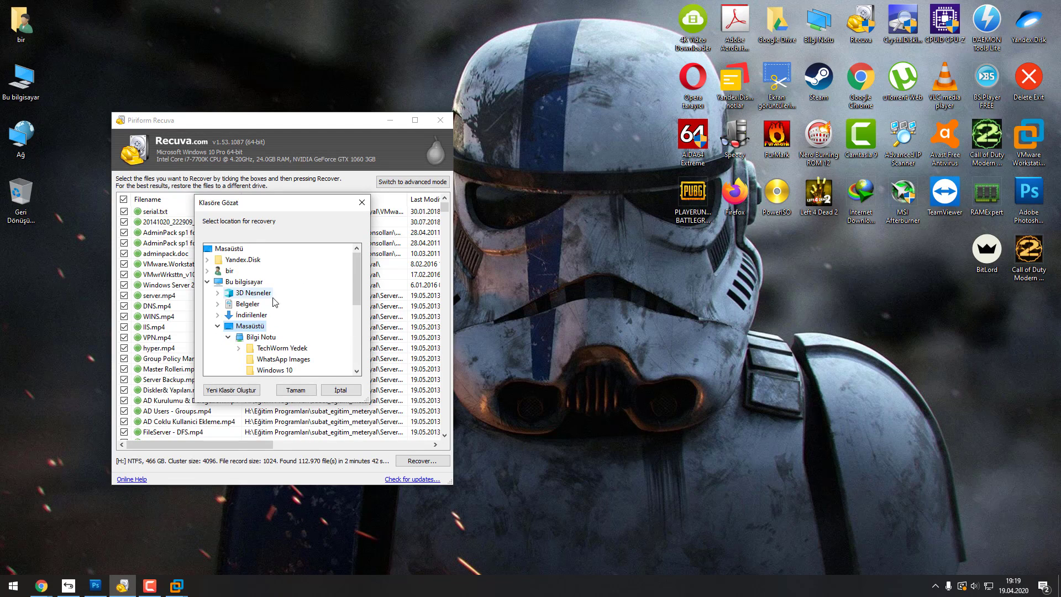
right_click(19, 331)
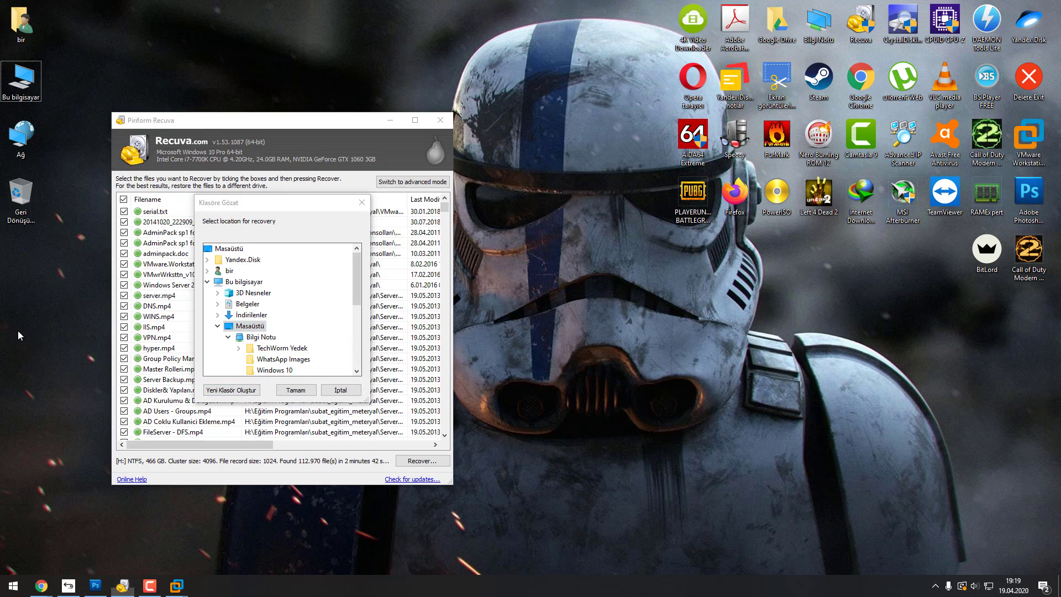
mouse_move(45, 423)
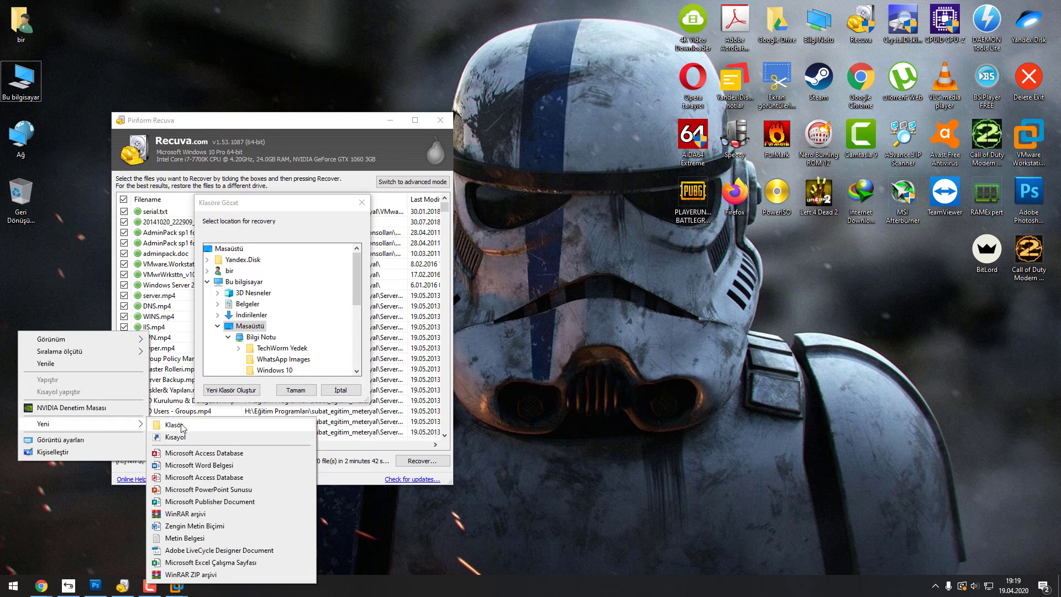
click(166, 425)
text(kurtae)
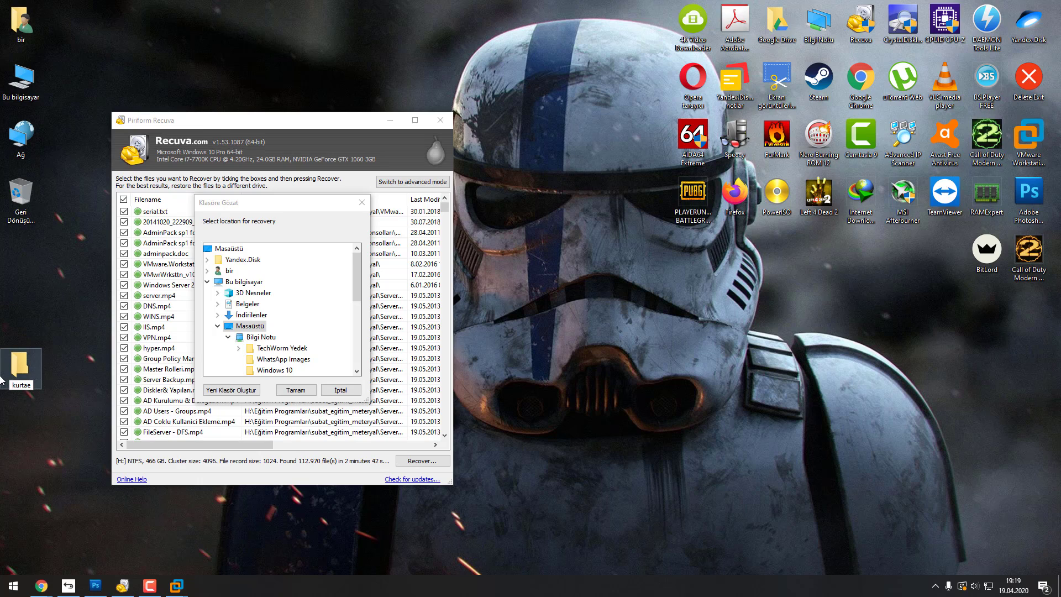
key(BackSpace)
text(rma)
key(Return)
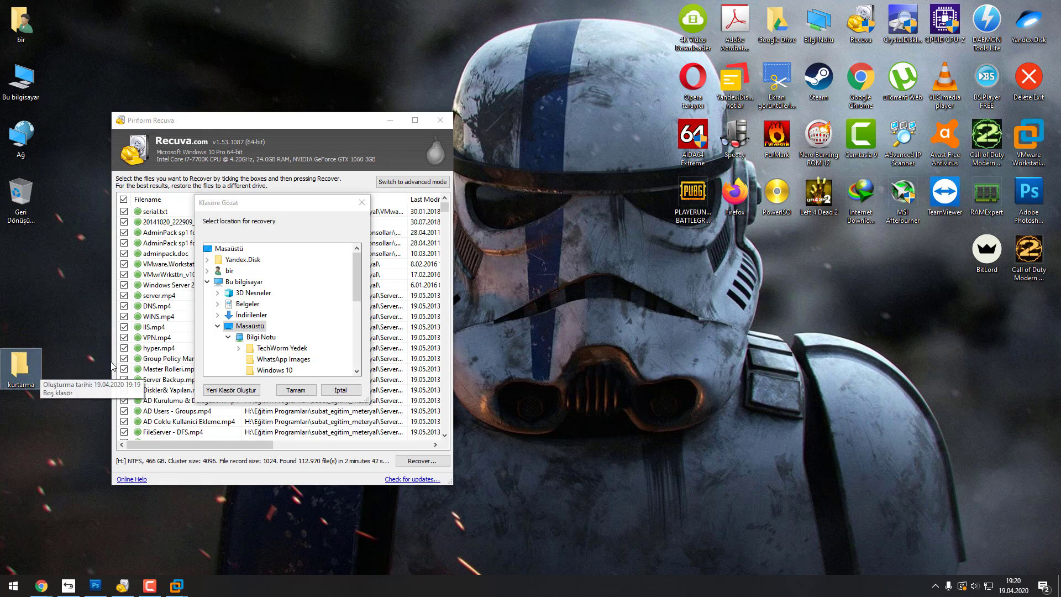
Try to recover the selected files into the kurtarma desktop folder, declining to change the destination folder
click(247, 330)
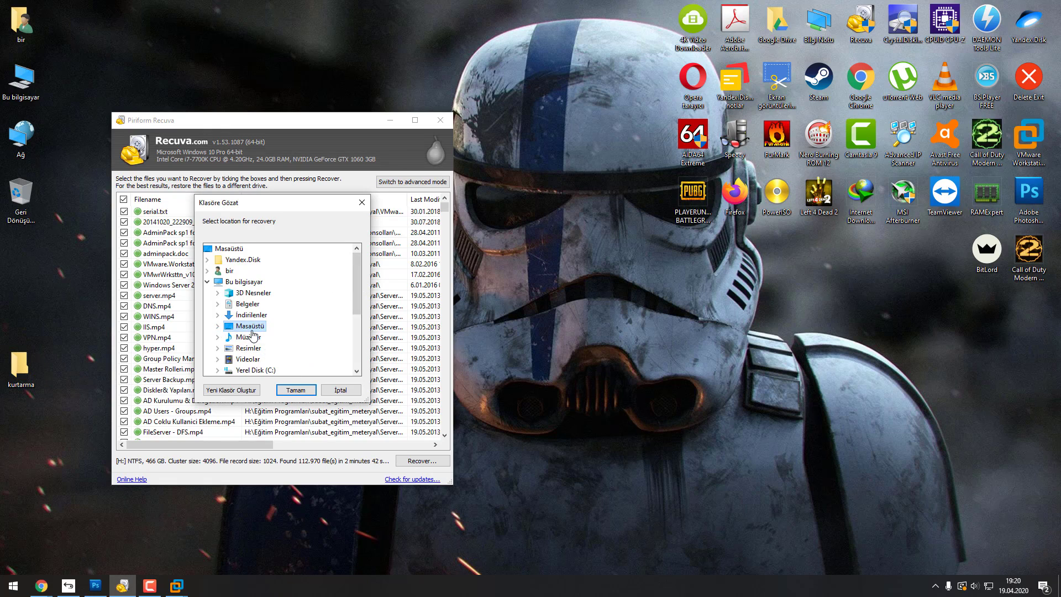
scroll(259, 337, down, 2)
click(266, 338)
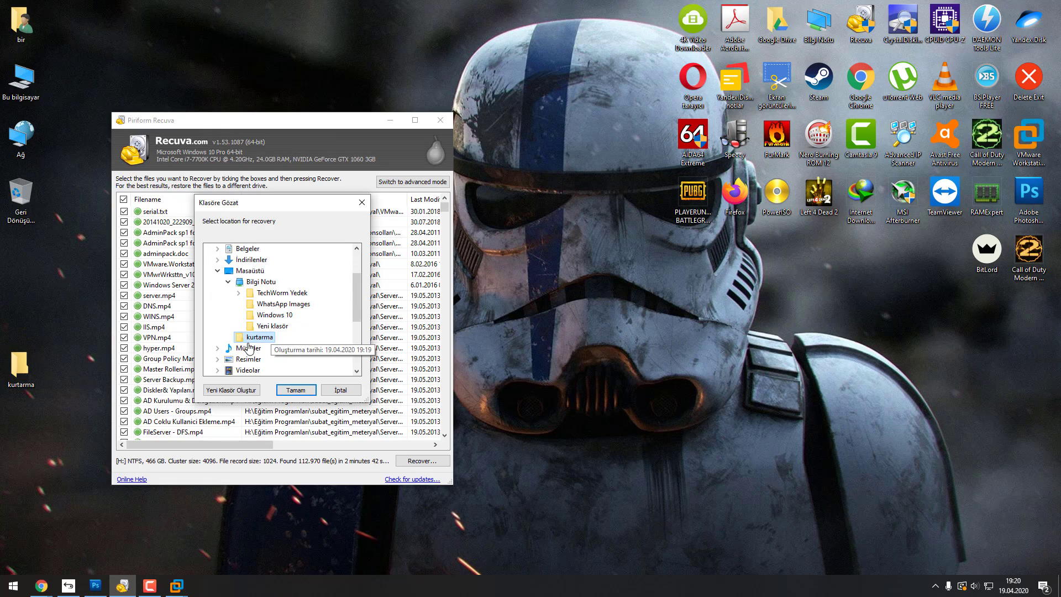
click(295, 390)
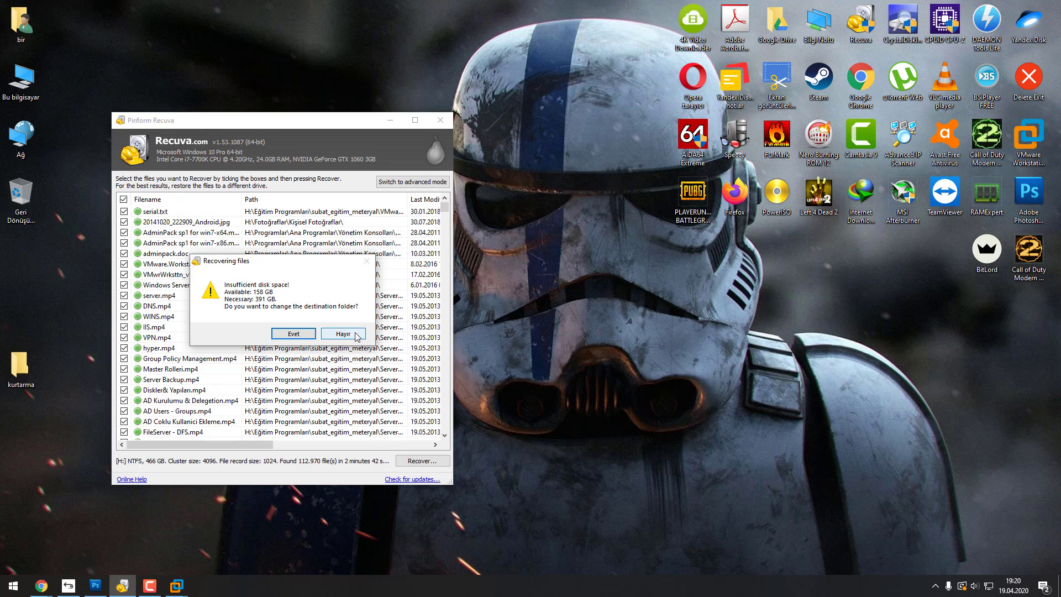
drag(356, 337, 279, 307)
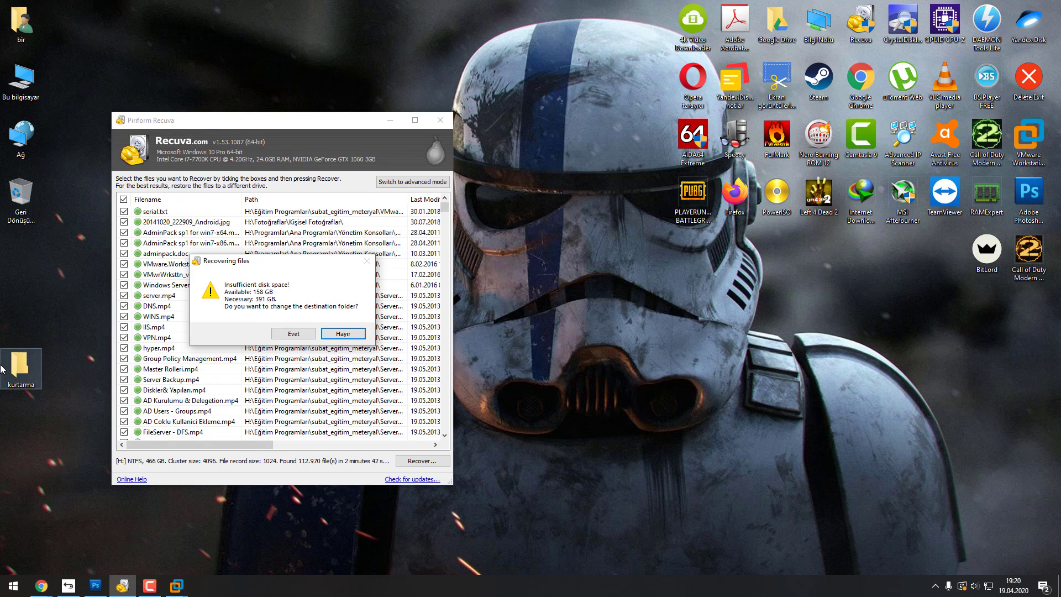
click(355, 338)
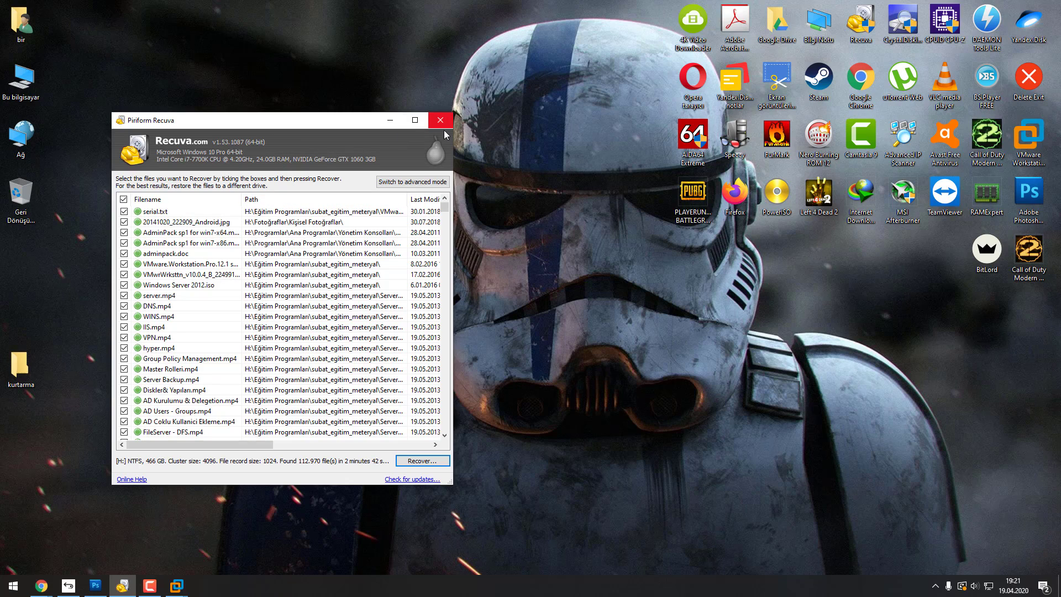
Switch to Stellar Data Recovery Professional, closing Recuva, and look through the İlk Yardım folder in the scan results
click(69, 585)
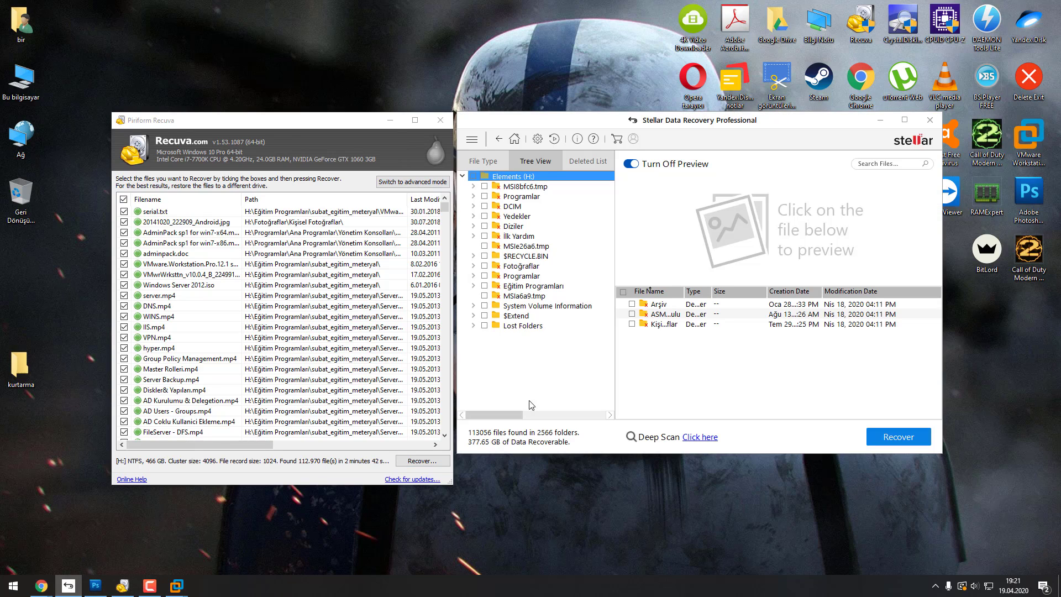
click(441, 119)
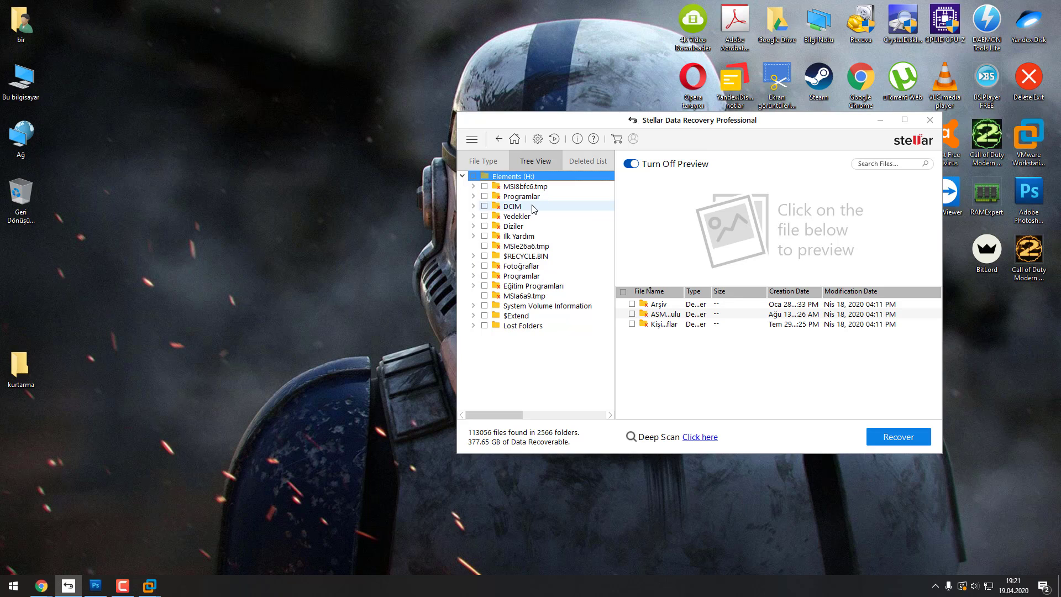
click(473, 236)
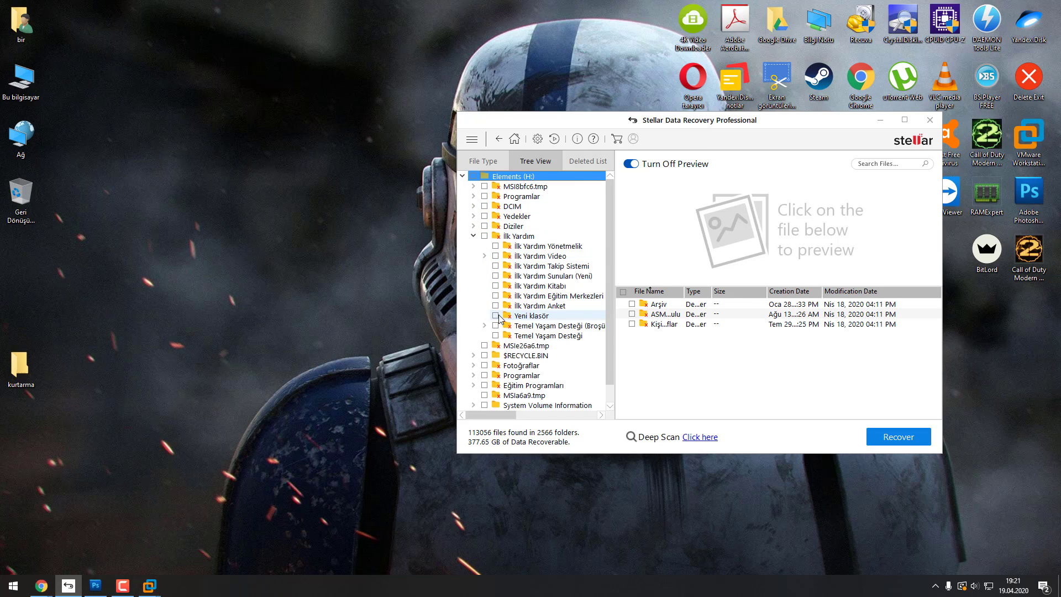
click(473, 236)
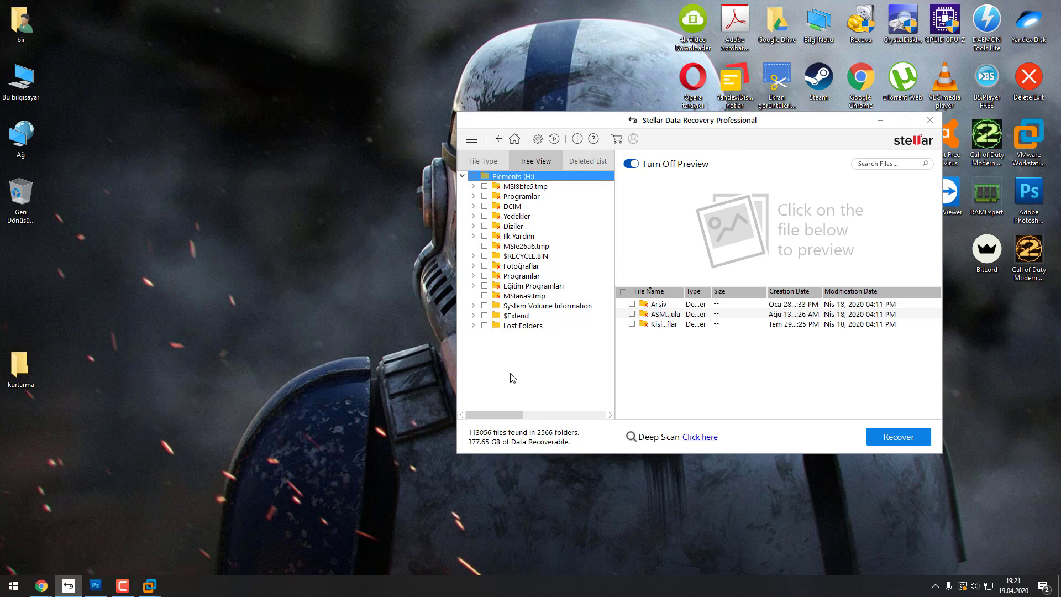
Examine the current contents and free space of the Elements (H:) drive in File Explorer, then close it
key(super+e)
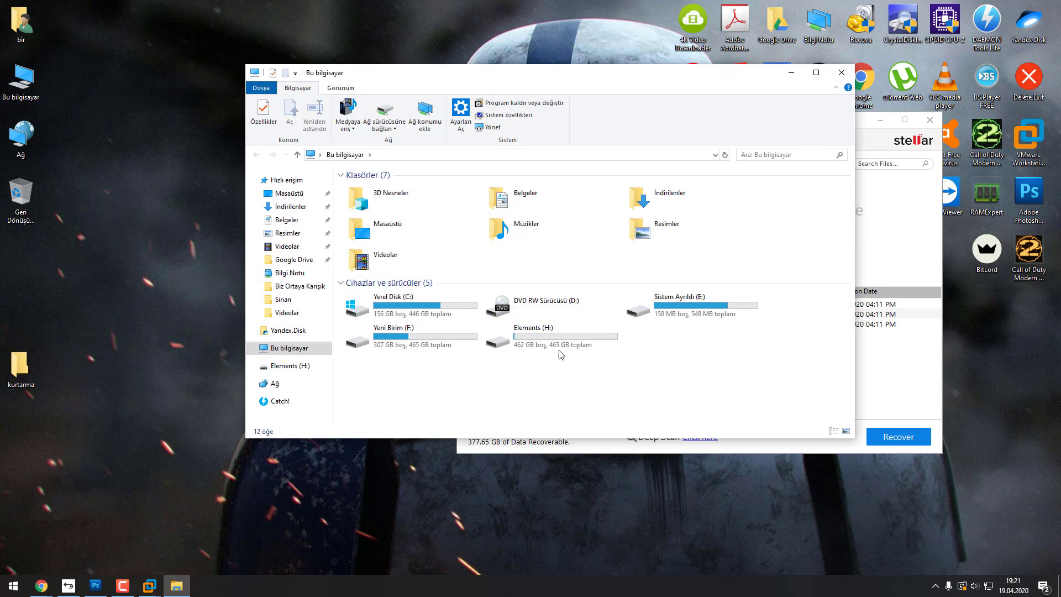
double_click(561, 351)
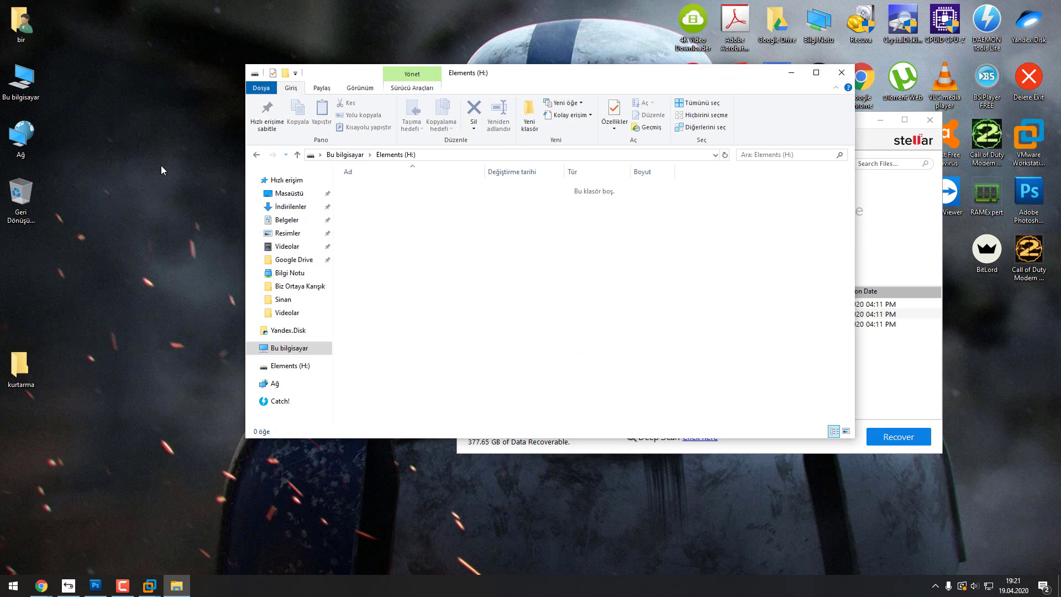
click(257, 156)
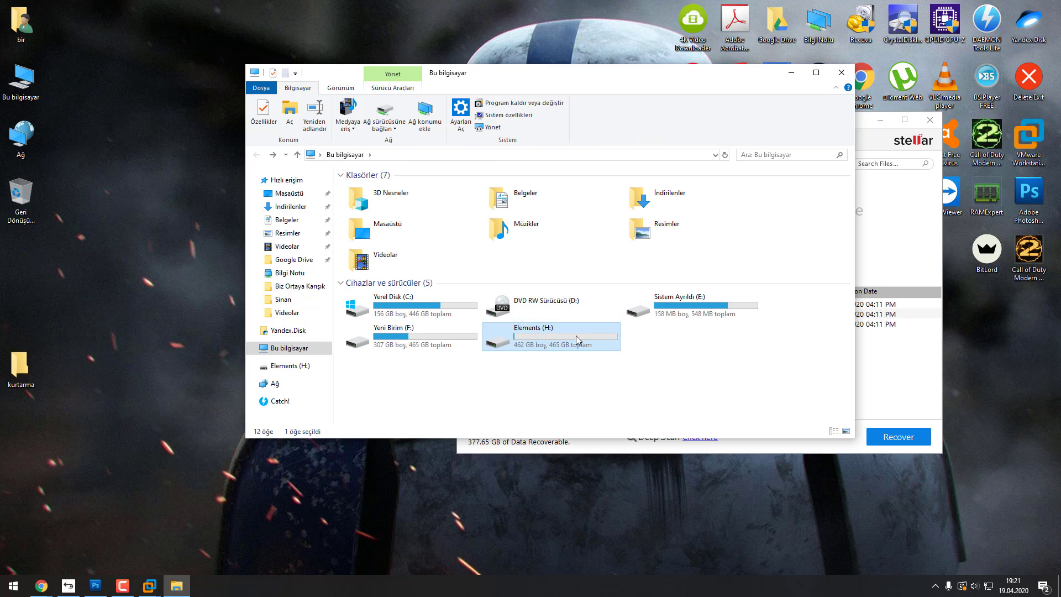
click(842, 73)
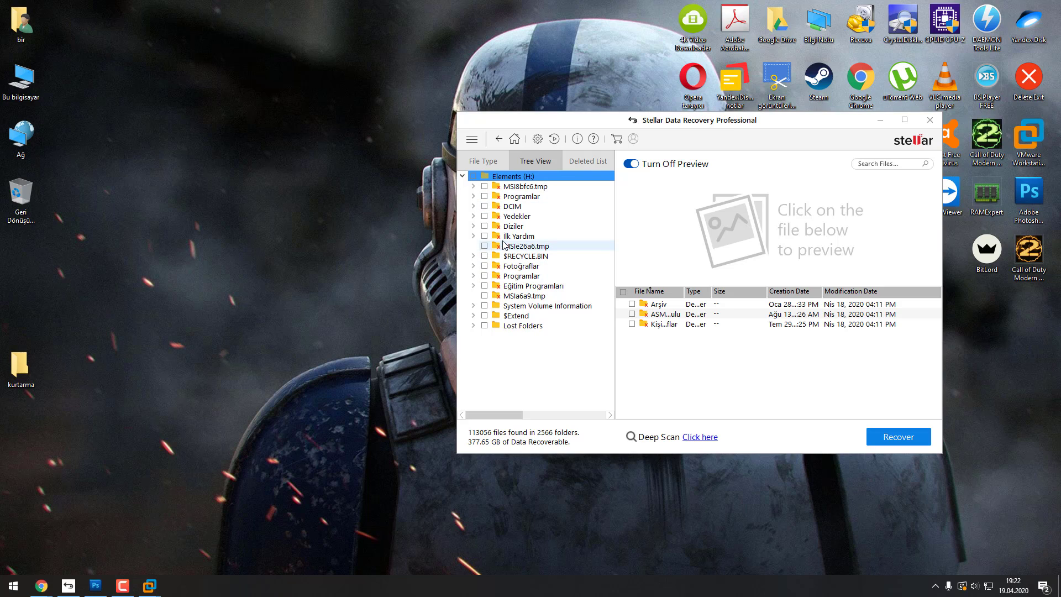
Mark the Yedekler folder for recovery and browse for a destination to save it
click(485, 216)
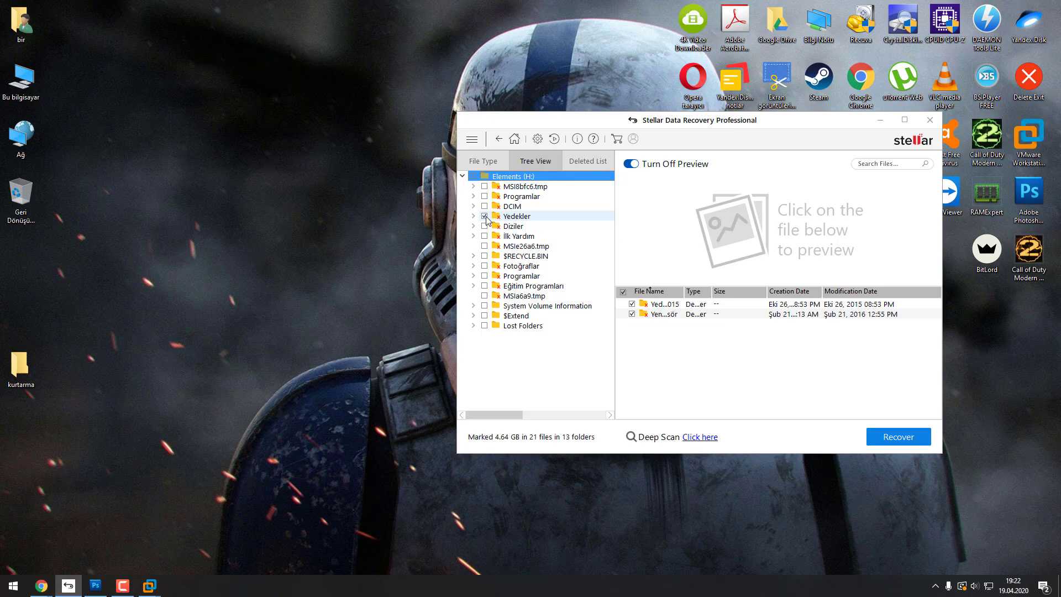
click(899, 436)
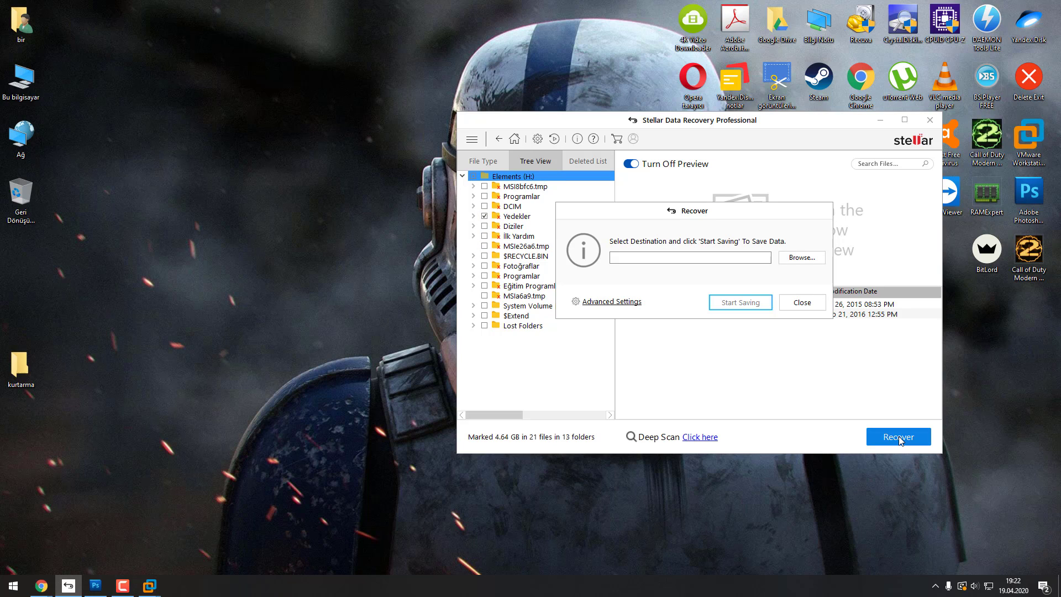
click(798, 258)
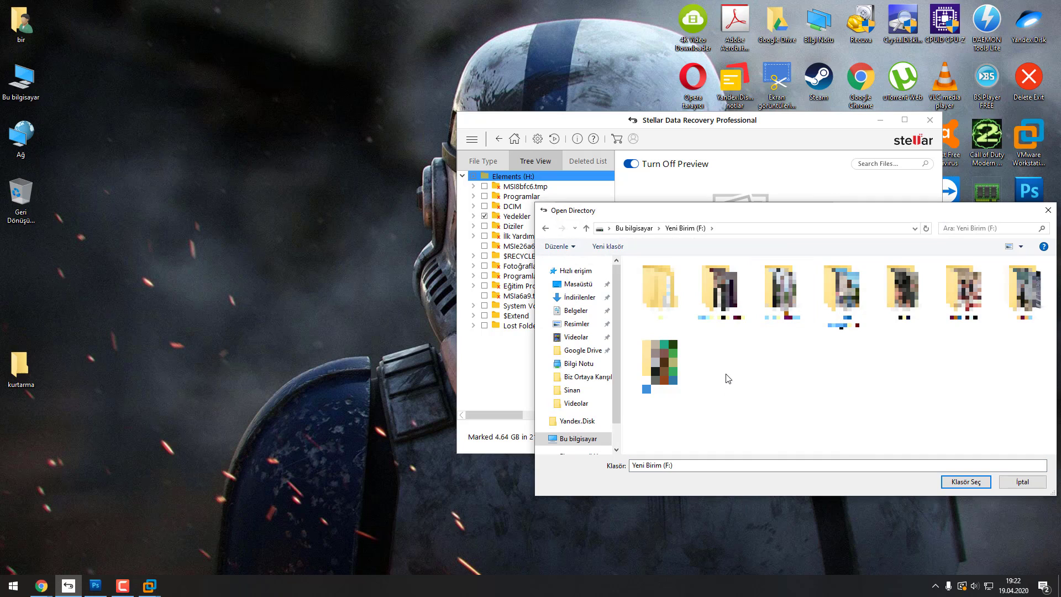
Create a new folder named "yedek kurtarma" on the Yeni Birim (F:) drive
right_click(727, 375)
mouse_move(770, 491)
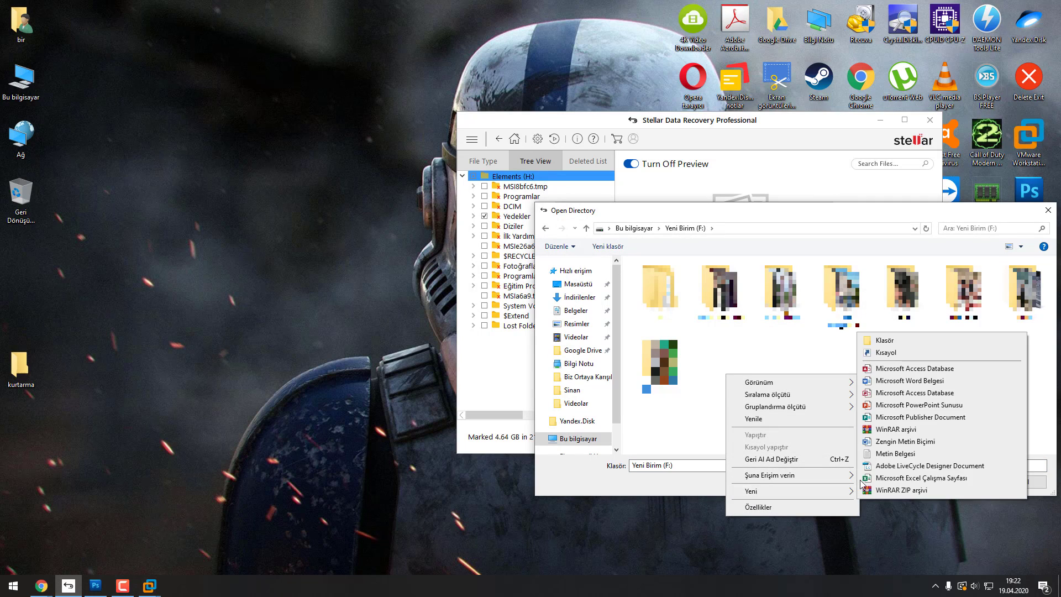
click(885, 341)
text(yed)
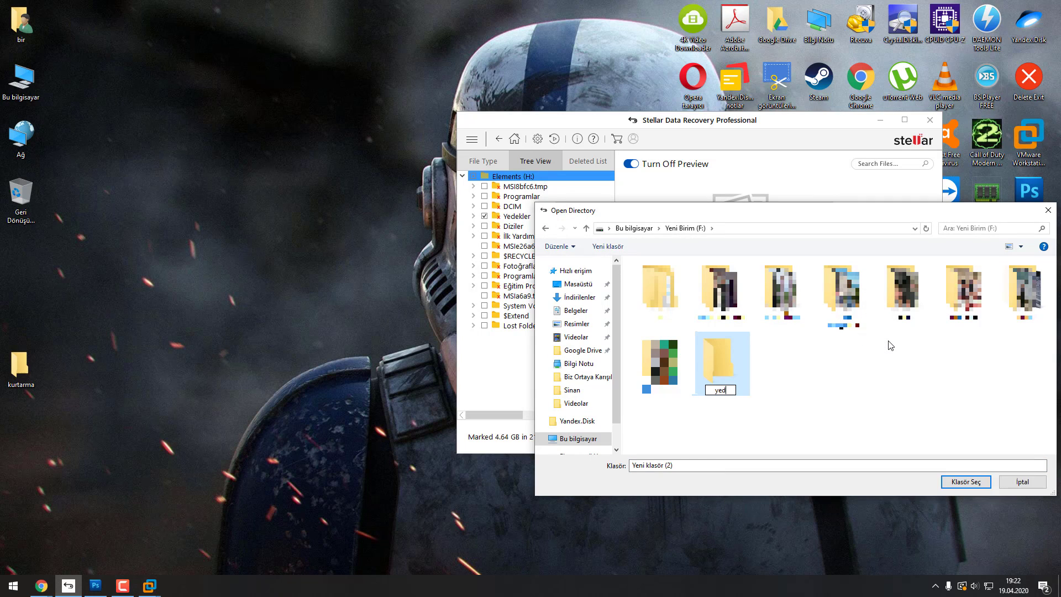
text(ej kurtarma)
click(717, 390)
key(BackSpace)
text(k)
click(788, 403)
Set F:\yedek kurtarma as the recovery destination and start saving the marked files
double_click(720, 359)
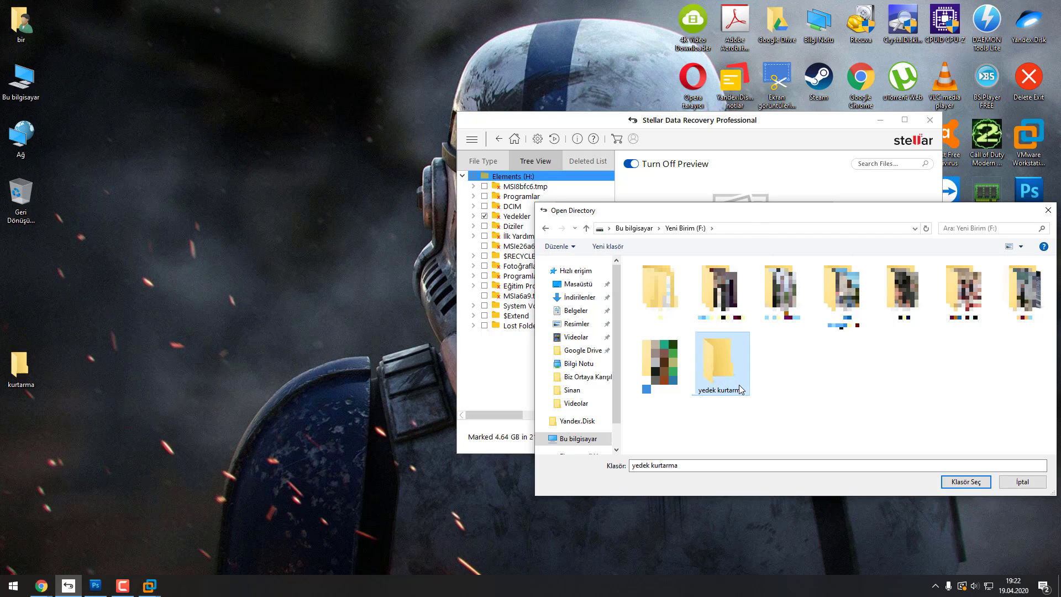
click(968, 481)
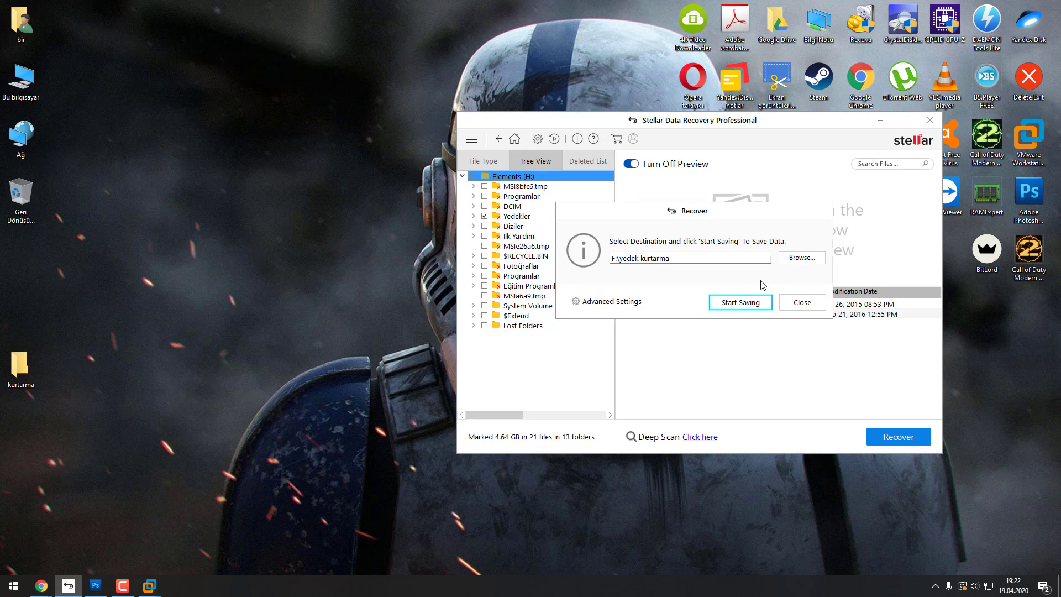
click(744, 307)
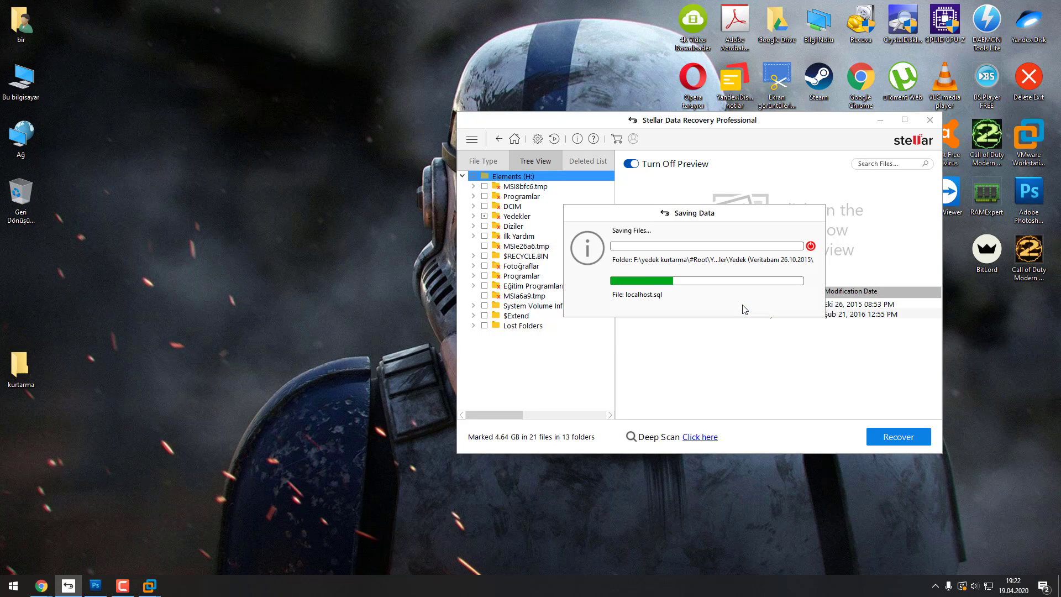